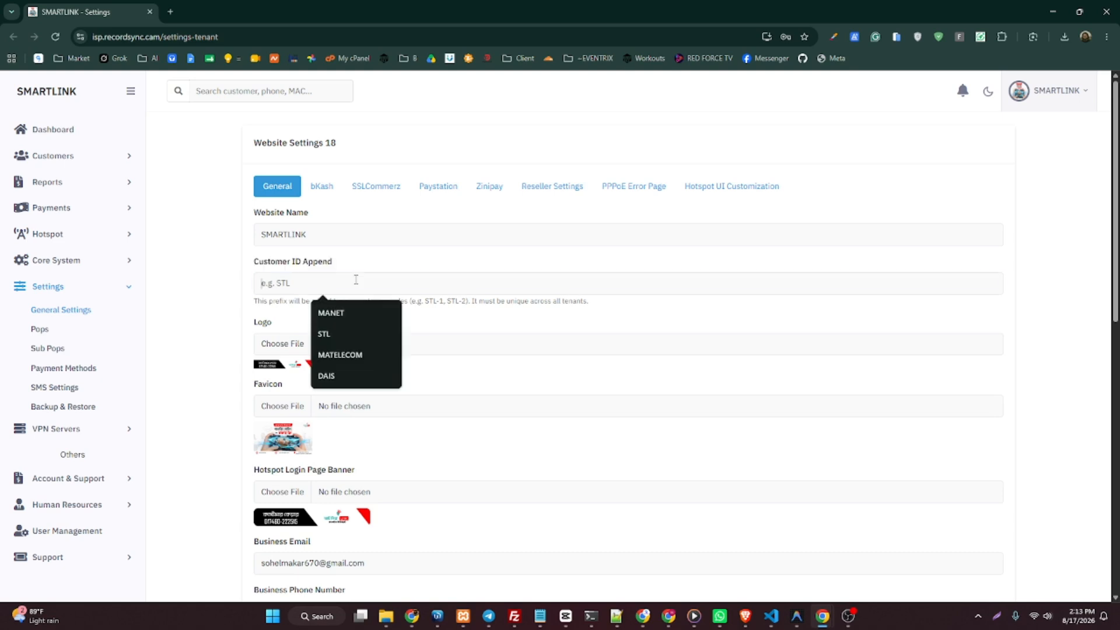
- Set the Customer ID Append prefix to STL in the general website settings
{"action": "left_click", "coordinate": [608, 324]}
{"action": "left_click", "coordinate": [261, 286]}
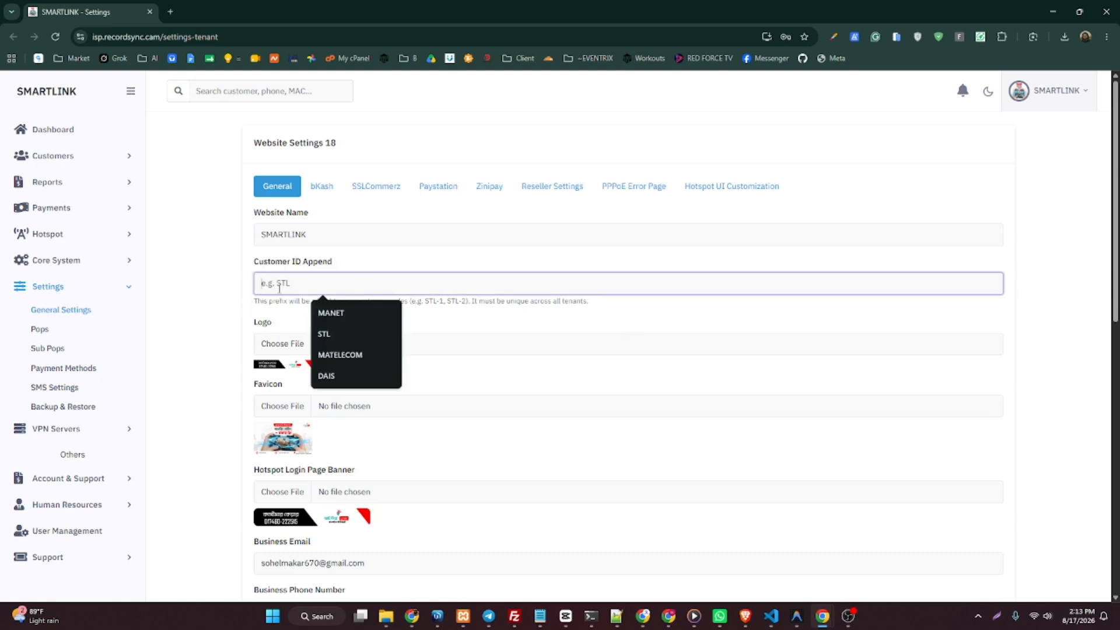
{"action": "left_click", "coordinate": [328, 331]}
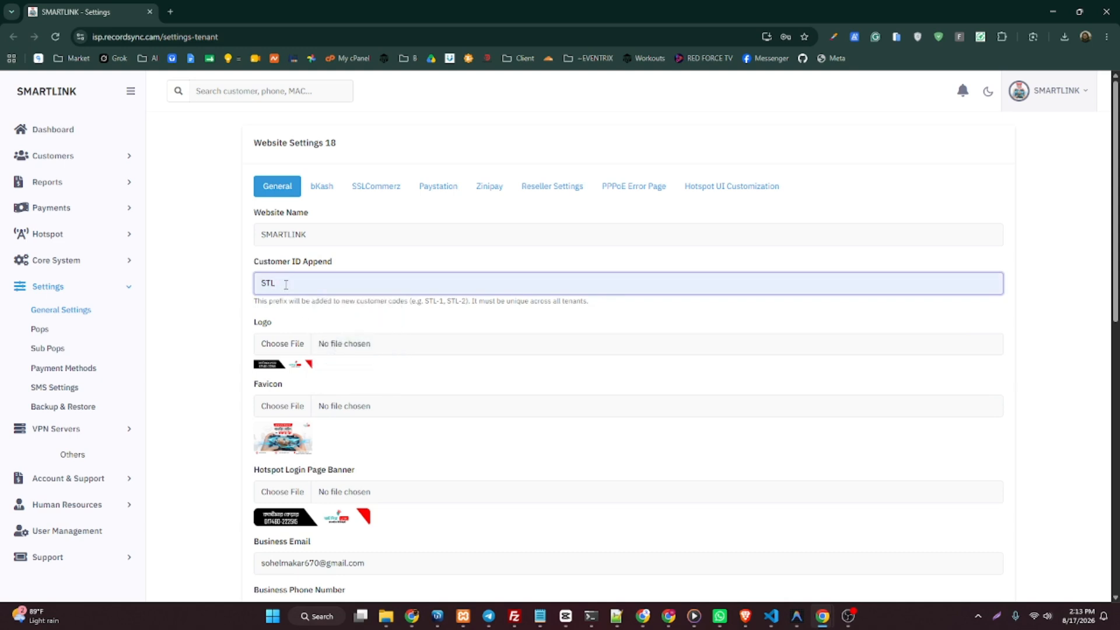
- Open the All Customers list in a new browser tab and examine the Customer ID column
{"action": "left_click", "coordinate": [70, 156]}
{"action": "right_click", "coordinate": [49, 179]}
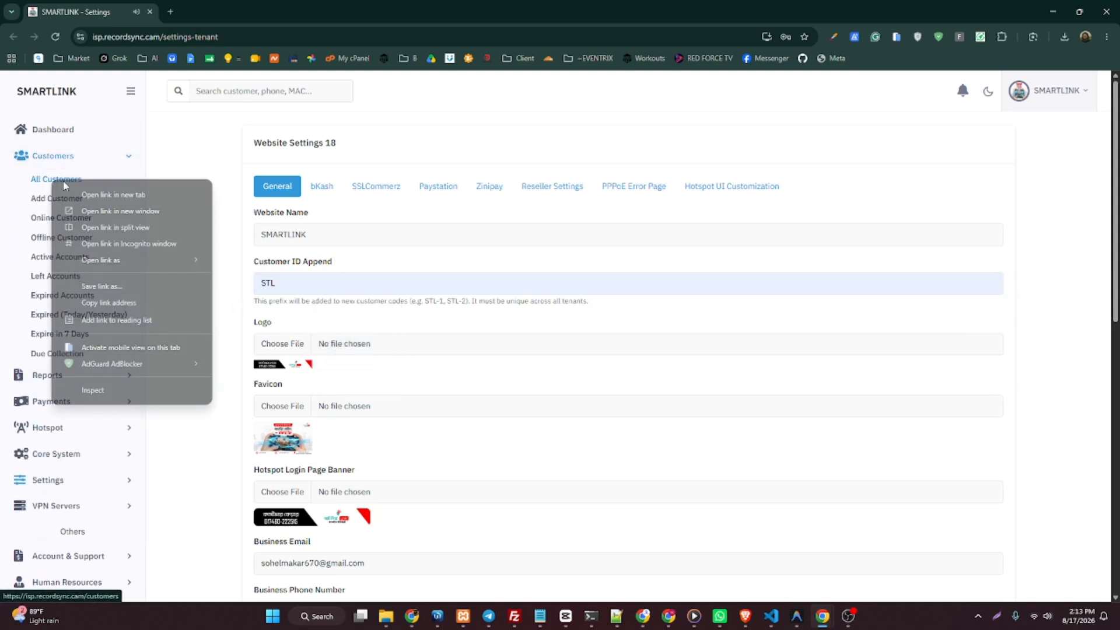
{"action": "left_click", "coordinate": [88, 192]}
{"action": "key", "text": "ctrl+Tab"}
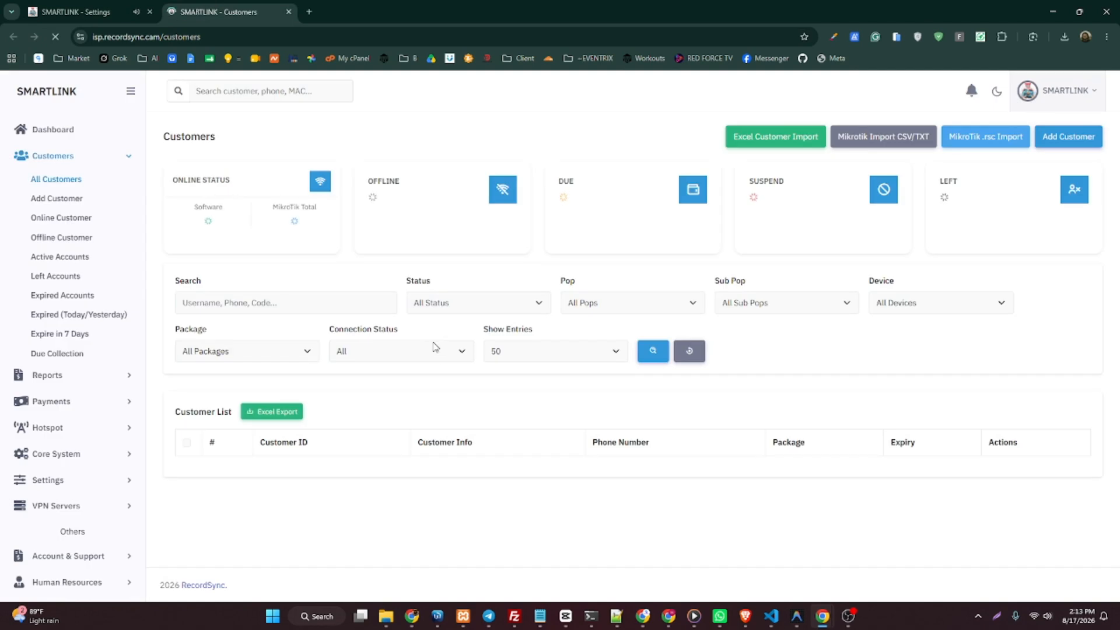
{"action": "scroll", "coordinate": [356, 501], "scroll_direction": "down", "scroll_amount": 3}
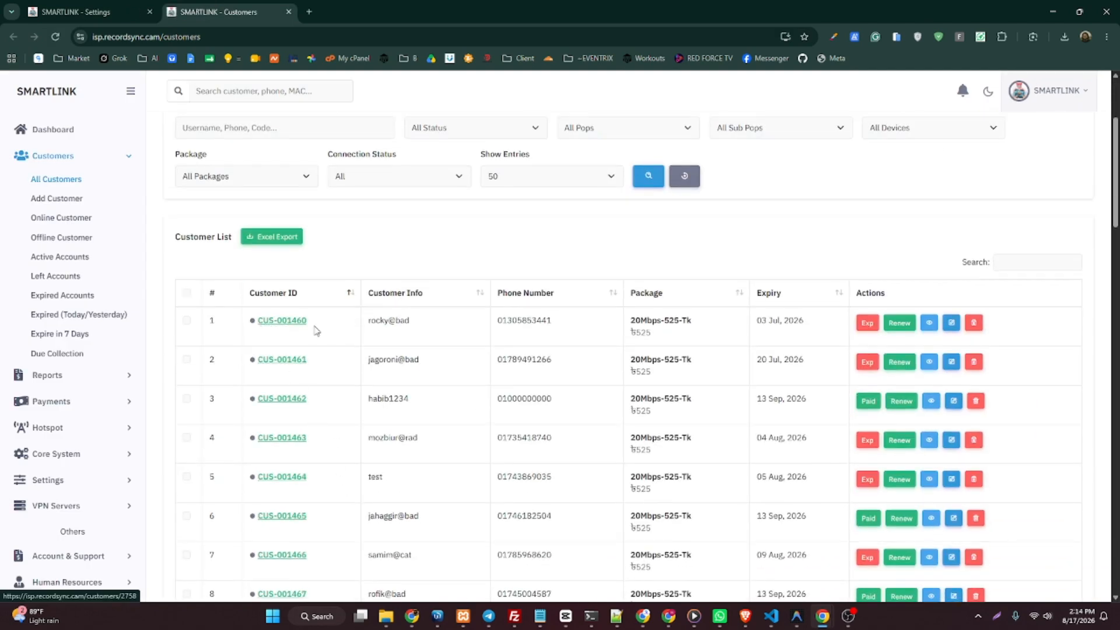
{"action": "left_click_drag", "start_coordinate": [315, 327], "coordinate": [262, 330]}
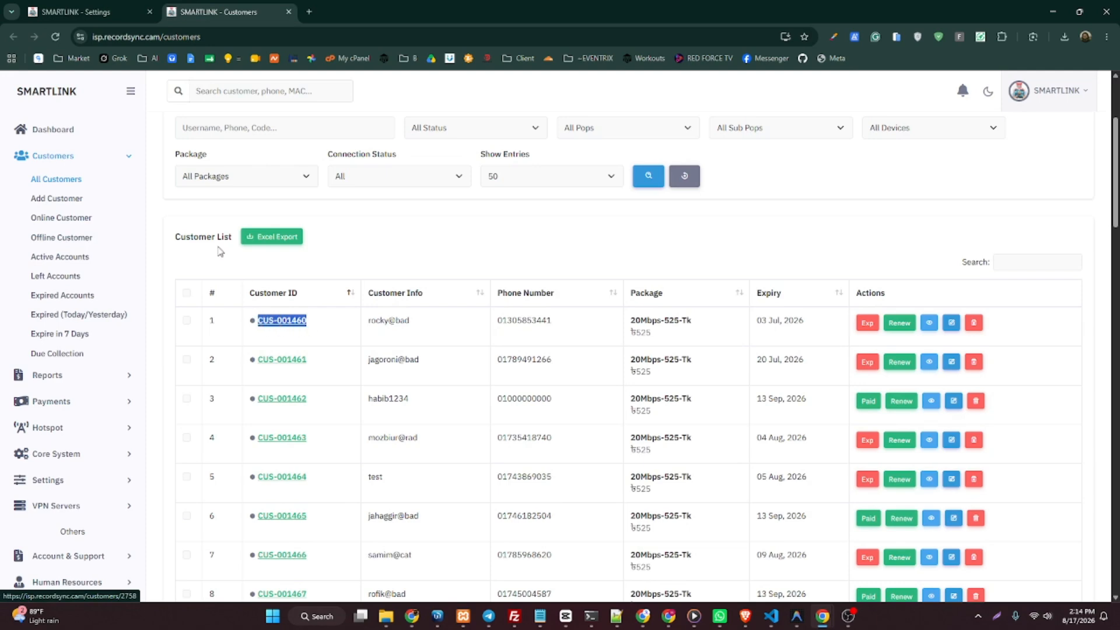
- Compare the STL prefix in the Customer ID Append setting with the IDs in the customer list
{"action": "key", "text": "ctrl+shift+Tab"}
{"action": "double_click", "coordinate": [274, 282]}
{"action": "key", "text": "ctrl+Tab"}
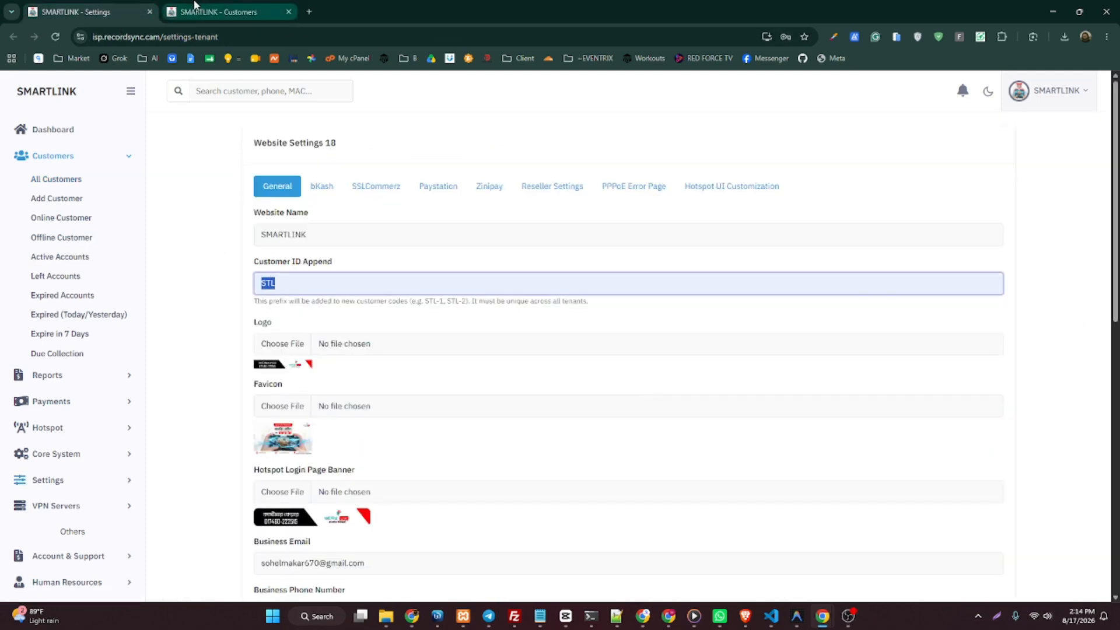
{"action": "scroll", "coordinate": [547, 458], "scroll_direction": "down", "scroll_amount": 3}
{"action": "scroll", "coordinate": [547, 458], "scroll_direction": "up", "scroll_amount": 2}
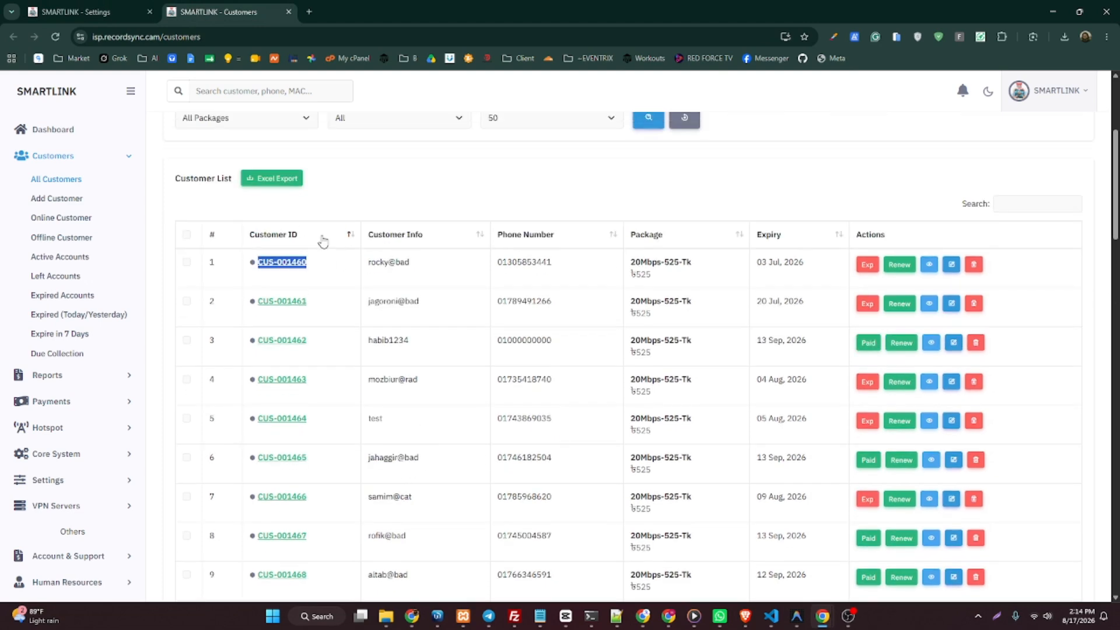
{"action": "key", "text": "ctrl+shift+Tab"}
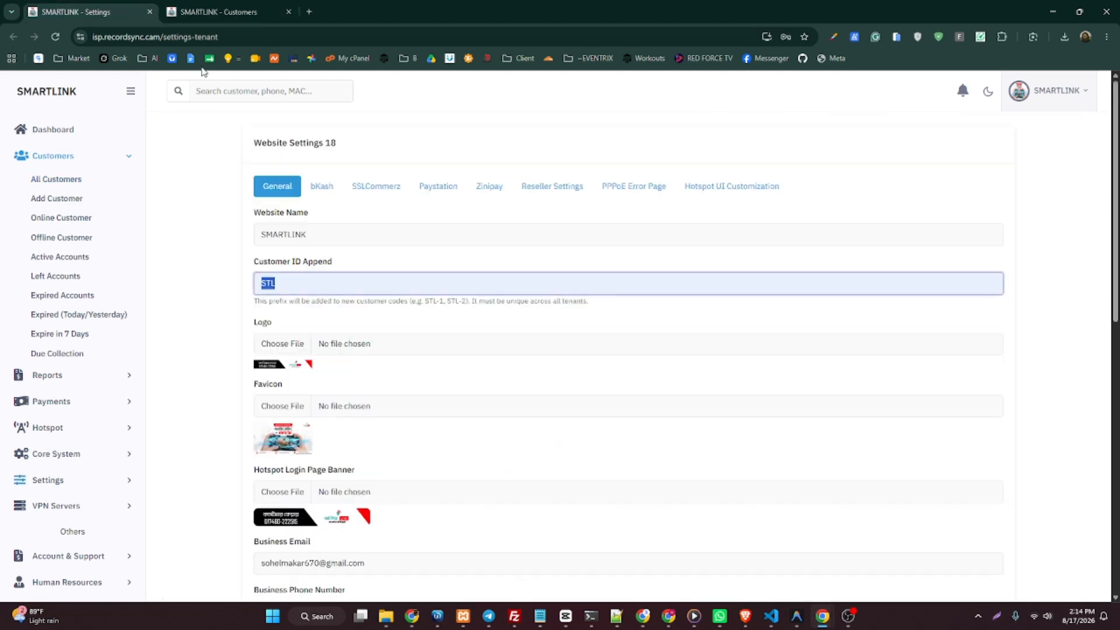
{"action": "left_click", "coordinate": [304, 283]}
{"action": "left_click_drag", "start_coordinate": [255, 263], "coordinate": [344, 264]}
{"action": "left_click", "coordinate": [345, 264]}
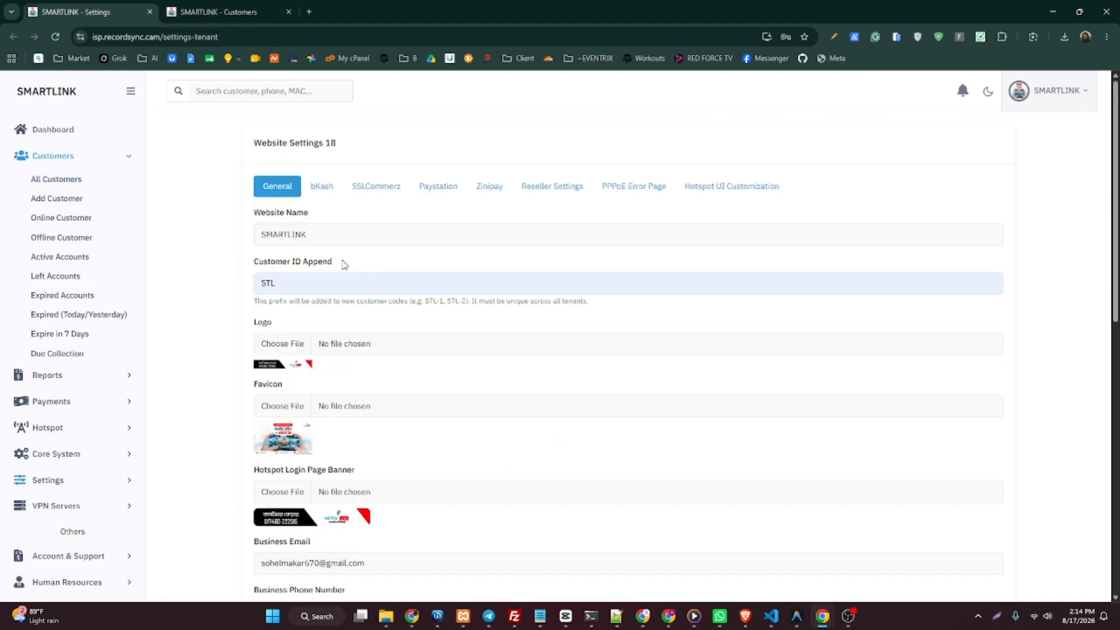
- Review the Logo and Favicon upload settings
{"action": "scroll", "coordinate": [344, 264], "scroll_direction": "down", "scroll_amount": 1}
{"action": "left_click_drag", "start_coordinate": [252, 264], "coordinate": [285, 270]}
{"action": "left_click_drag", "start_coordinate": [252, 326], "coordinate": [285, 331]}
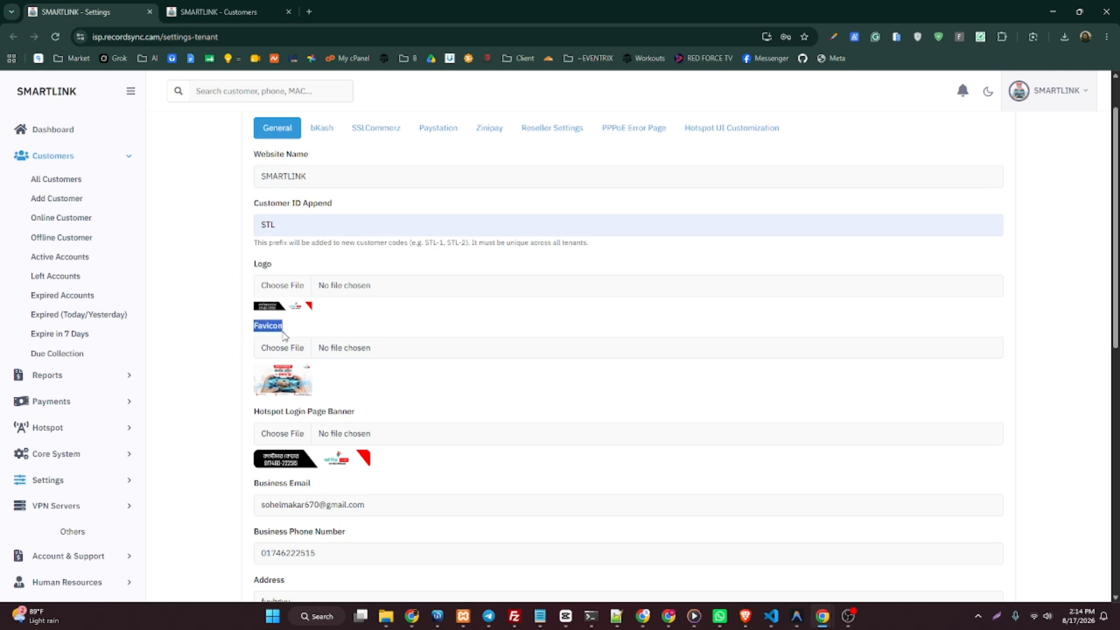
- Load the page ppop-expire?tenant_id=31 in the customers tab to see where the logo is used
{"action": "left_click", "coordinate": [218, 12]}
{"action": "left_click", "coordinate": [238, 36]}
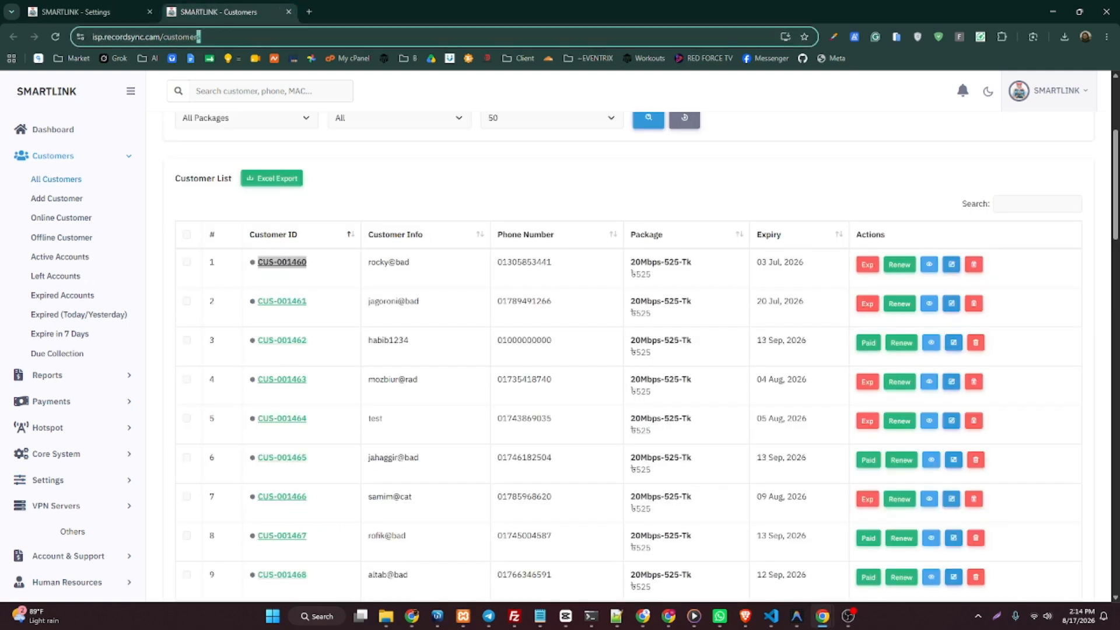
{"action": "left_click_drag", "start_coordinate": [202, 36], "coordinate": [168, 37]}
{"action": "type", "text": "hos"}
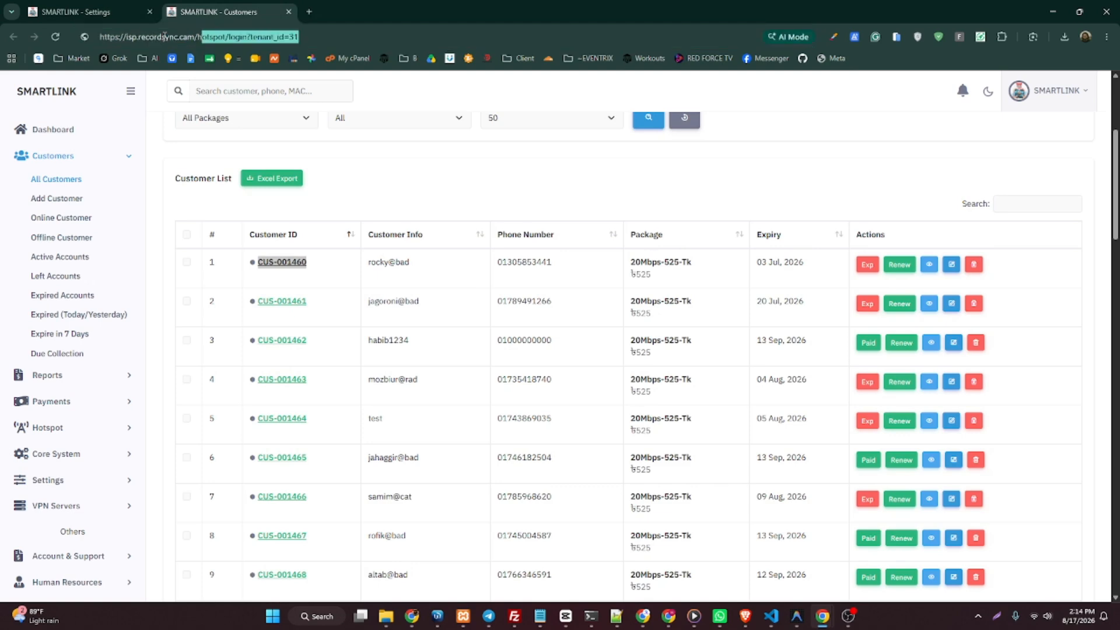
{"action": "key", "text": "BackSpace"}
{"action": "key", "text": "BackSpace"}
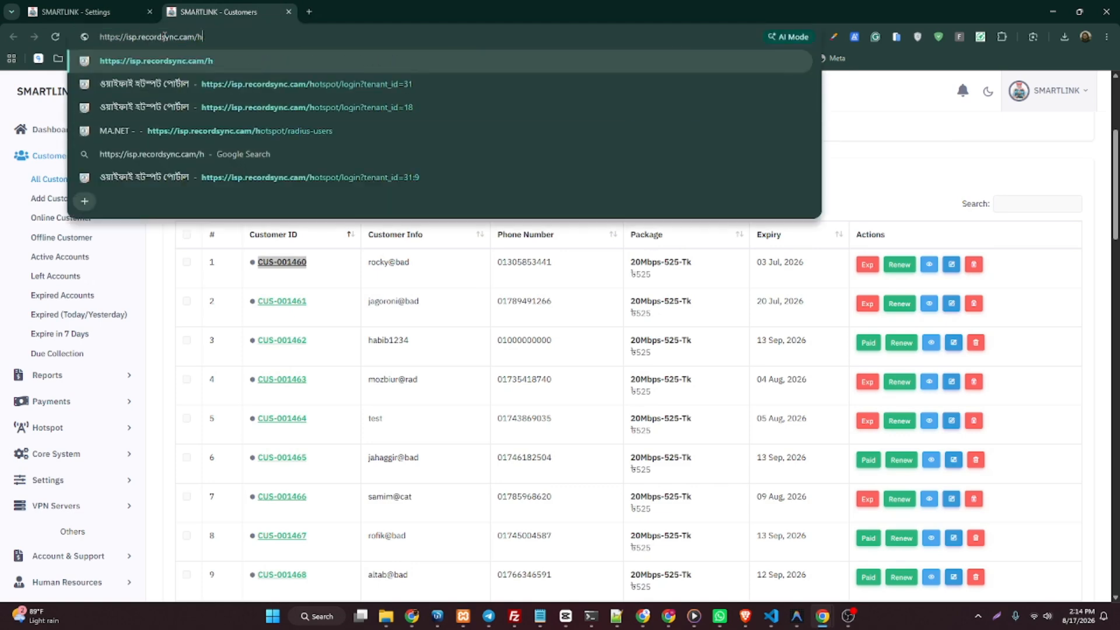
{"action": "key", "text": "BackSpace"}
{"action": "type", "text": "po"}
{"action": "key", "text": "Return"}
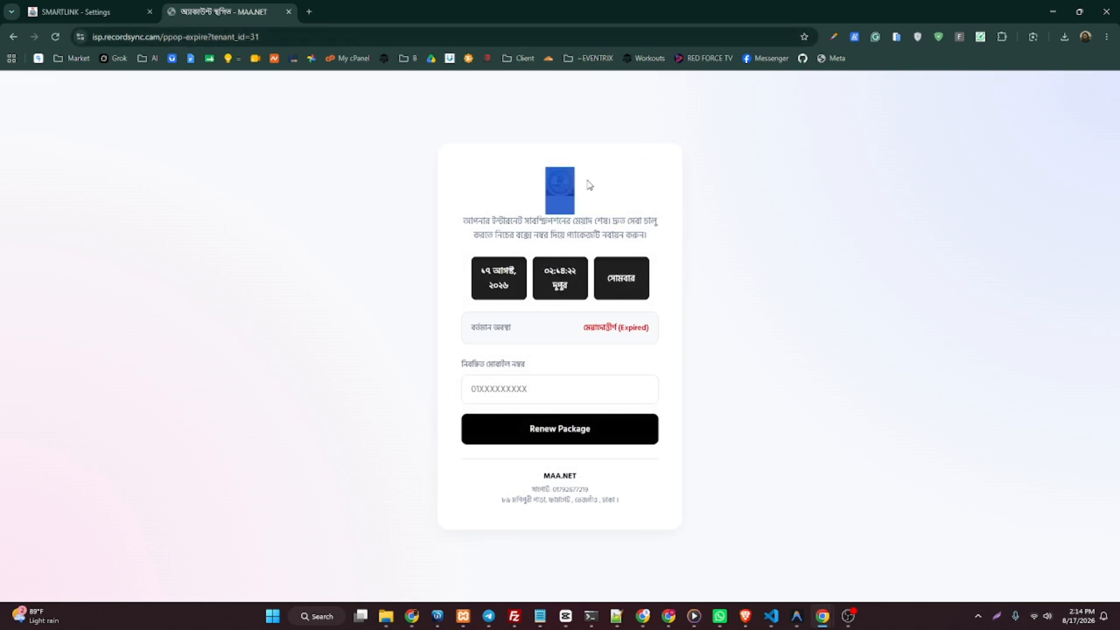
- Change the expiry page address to tenant_id=18 and check the logo on it
{"action": "left_click", "coordinate": [89, 6]}
{"action": "left_click", "coordinate": [214, 7]}
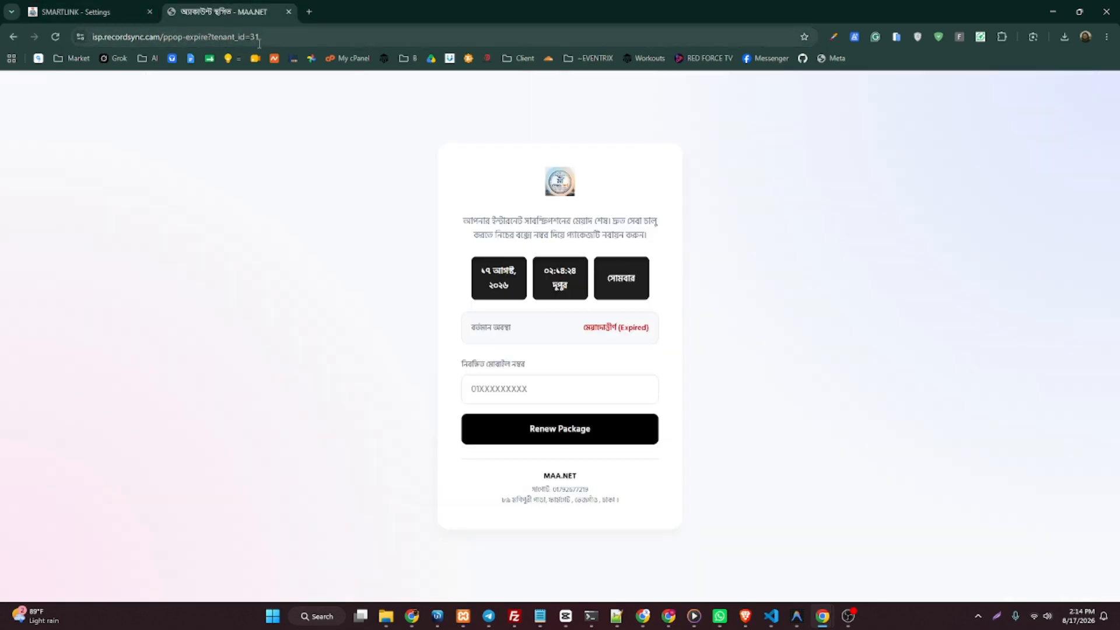
{"action": "double_click", "coordinate": [253, 37]}
{"action": "type", "text": "18"}
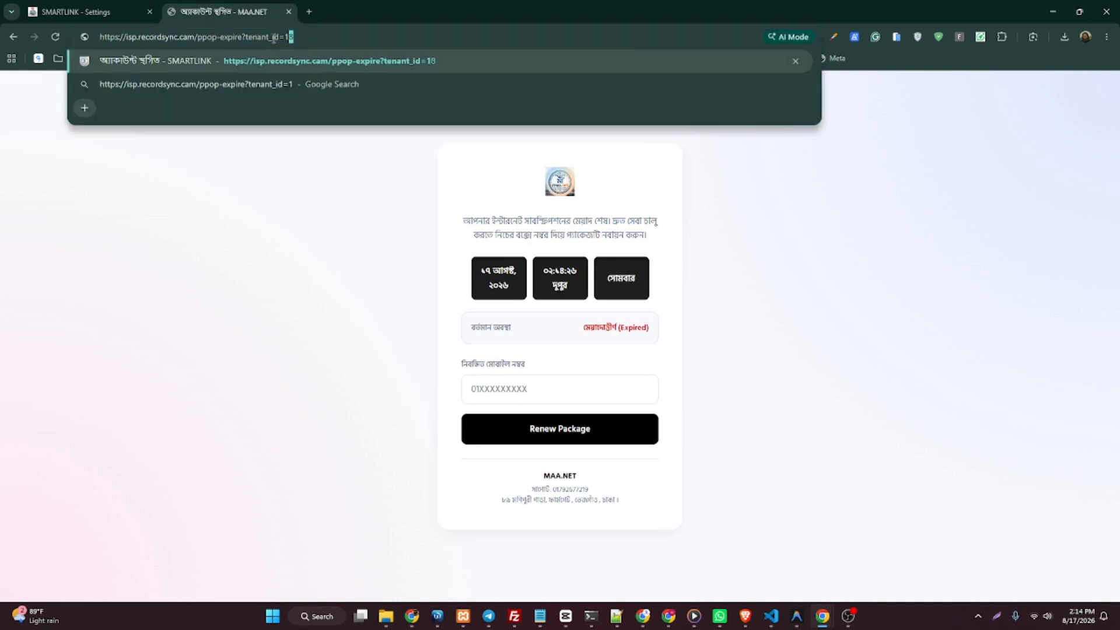
{"action": "key", "text": "Return"}
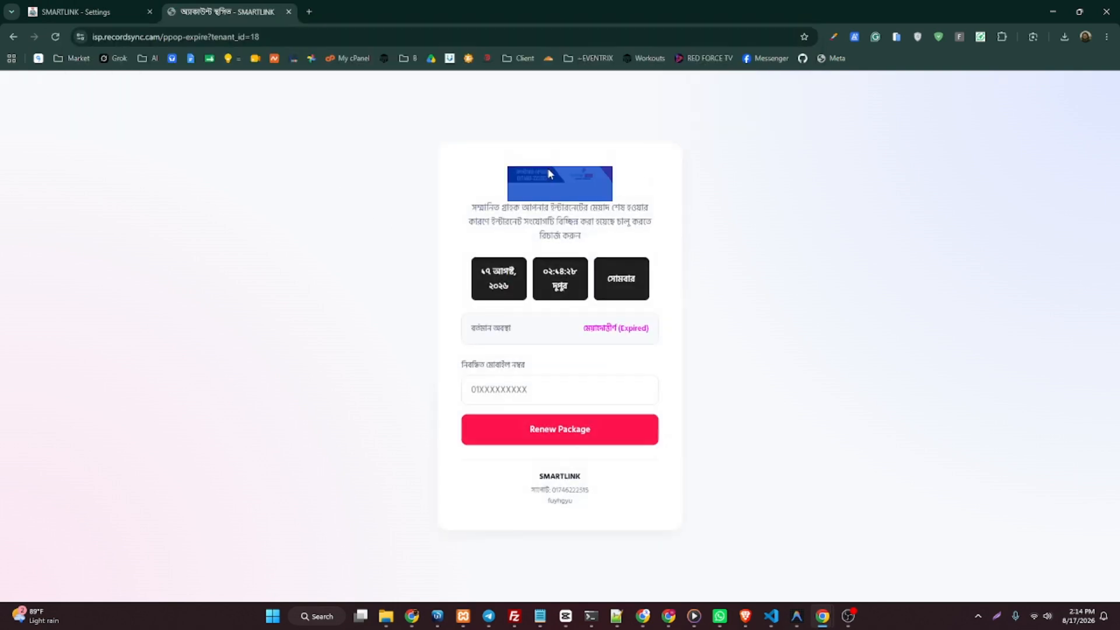
- Go back to the website settings and review the Favicon and Hotspot Login Page Banner images
{"action": "left_click", "coordinate": [70, 11]}
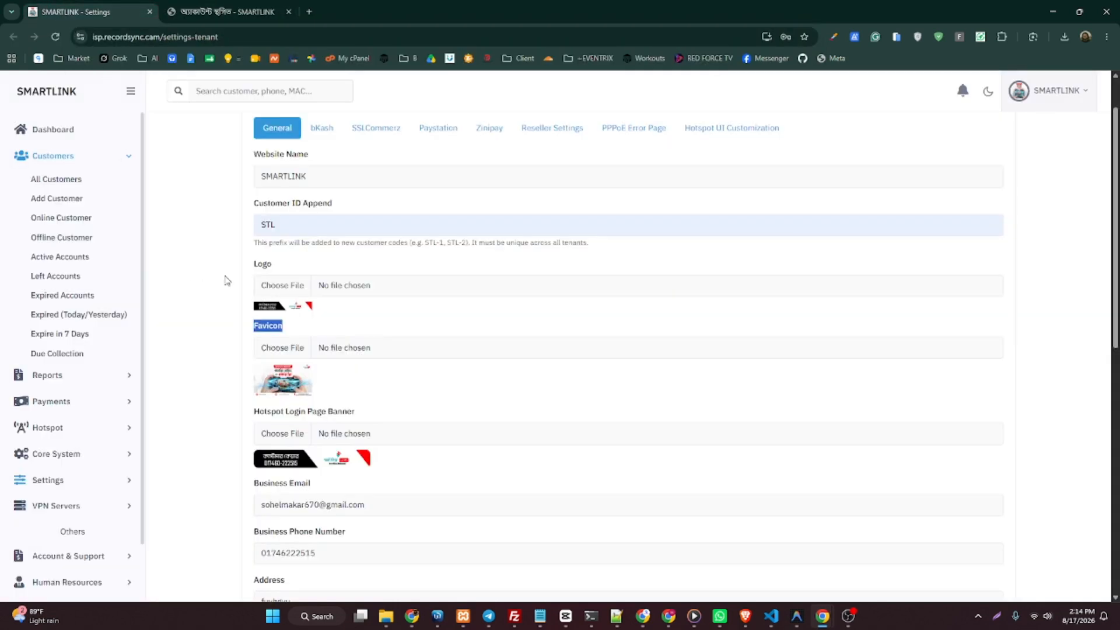
{"action": "scroll", "coordinate": [275, 309], "scroll_direction": "down", "scroll_amount": 1}
{"action": "double_click", "coordinate": [255, 321]}
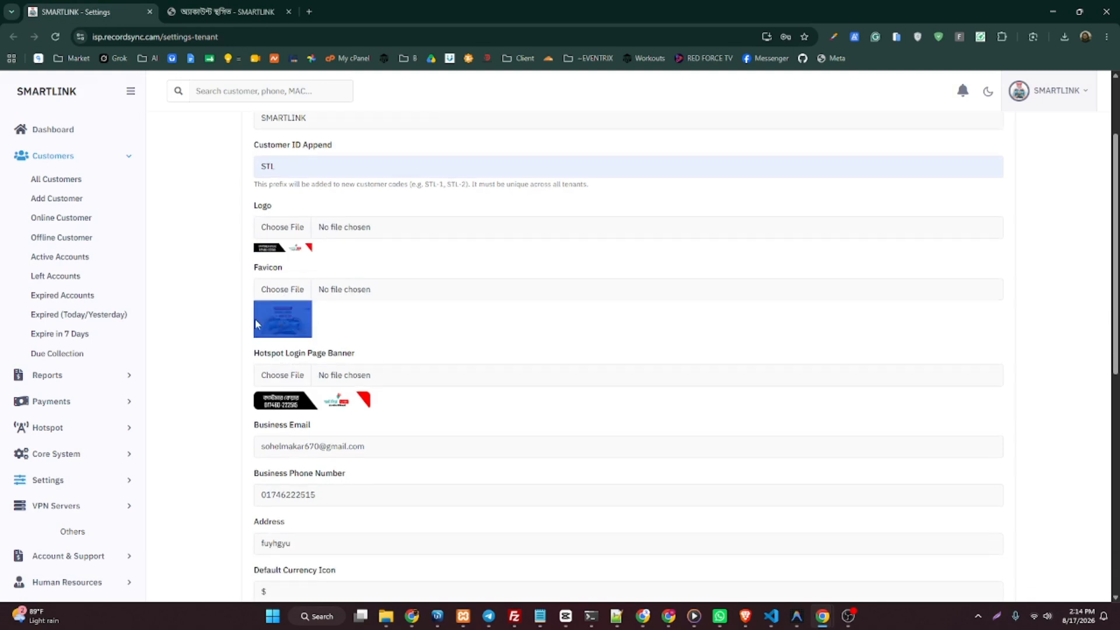
{"action": "scroll", "coordinate": [245, 324], "scroll_direction": "down", "scroll_amount": 2}
{"action": "left_click", "coordinate": [228, 327]}
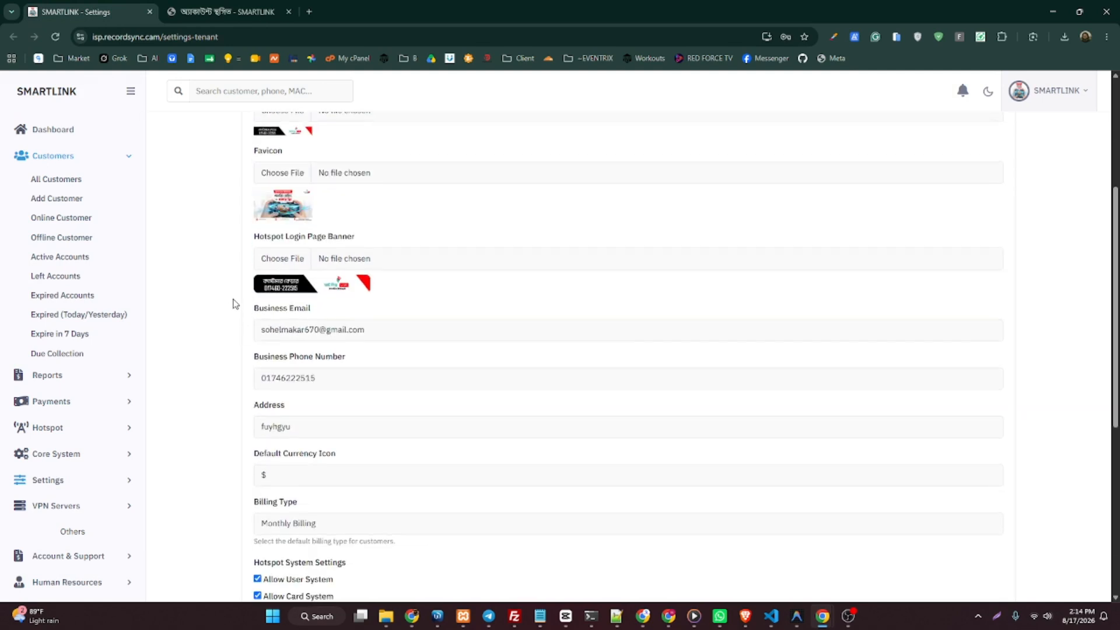
{"action": "left_click_drag", "start_coordinate": [244, 245], "coordinate": [358, 253]}
{"action": "left_click", "coordinate": [332, 287]}
{"action": "double_click", "coordinate": [295, 286]}
- Load the page hotspot/login?tenant_id=31 in the second tab and examine its banner
{"action": "left_click", "coordinate": [199, 10]}
{"action": "left_click", "coordinate": [315, 36]}
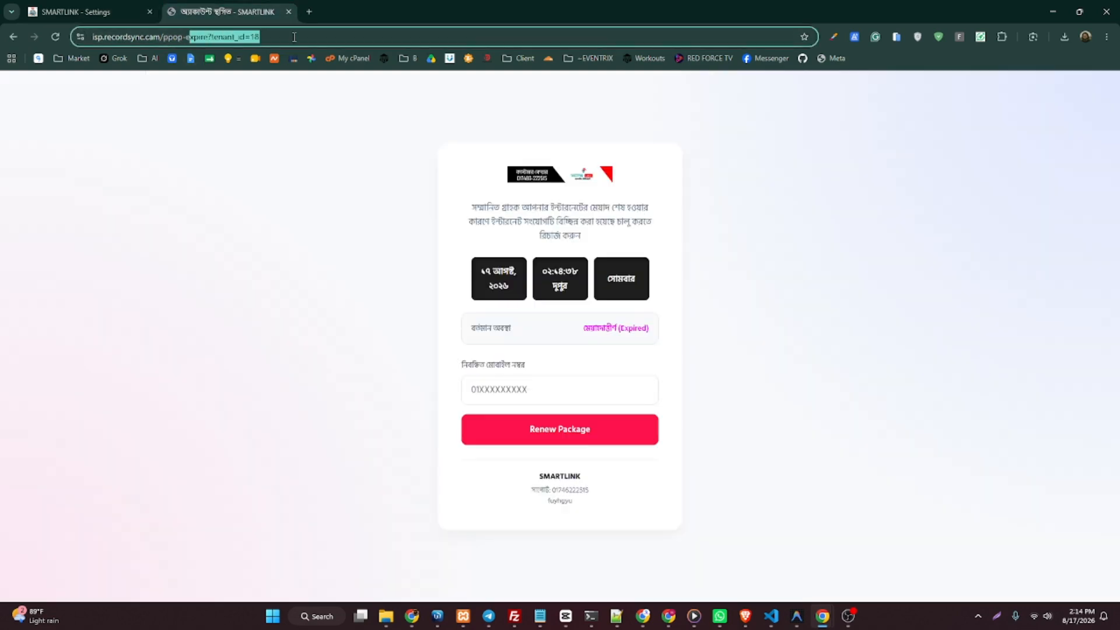
{"action": "left_click", "coordinate": [315, 36]}
{"action": "left_click_drag", "start_coordinate": [316, 37], "coordinate": [189, 37]}
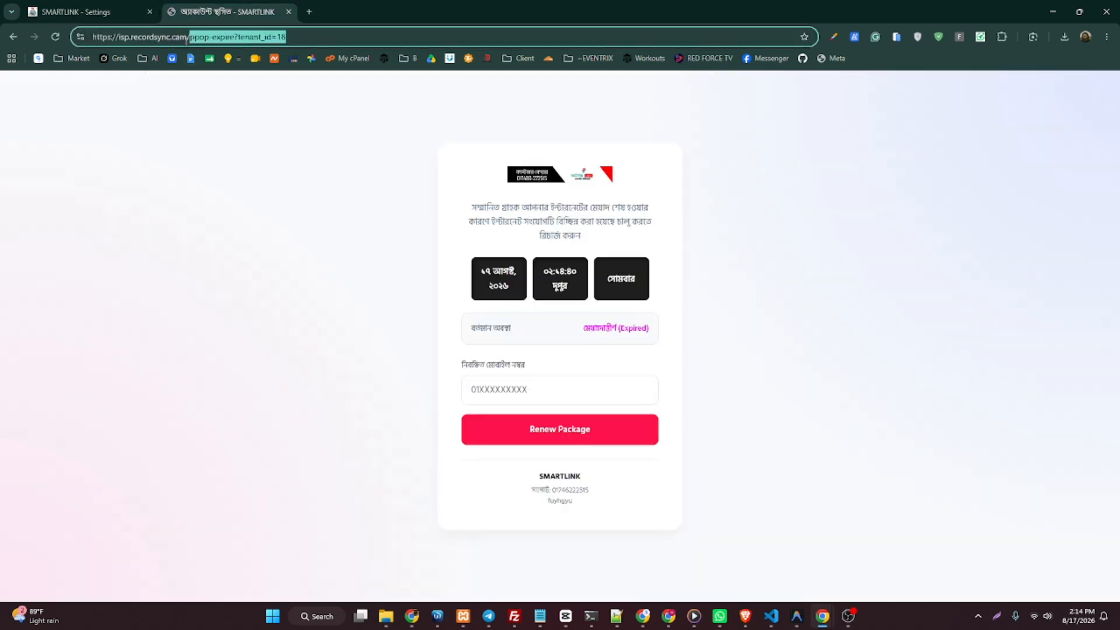
{"action": "type", "text": "hot"}
{"action": "key", "text": "Return"}
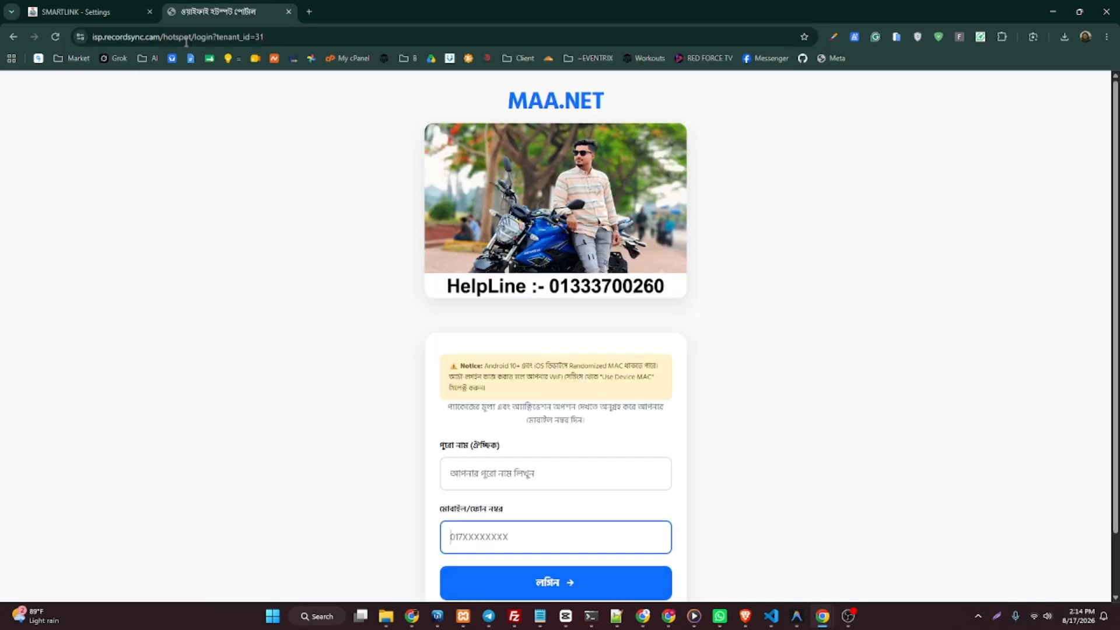
{"action": "left_click", "coordinate": [689, 252]}
- Return to the website settings and review the business email, business phone number, address and default currency icon fields
{"action": "left_click", "coordinate": [88, 12]}
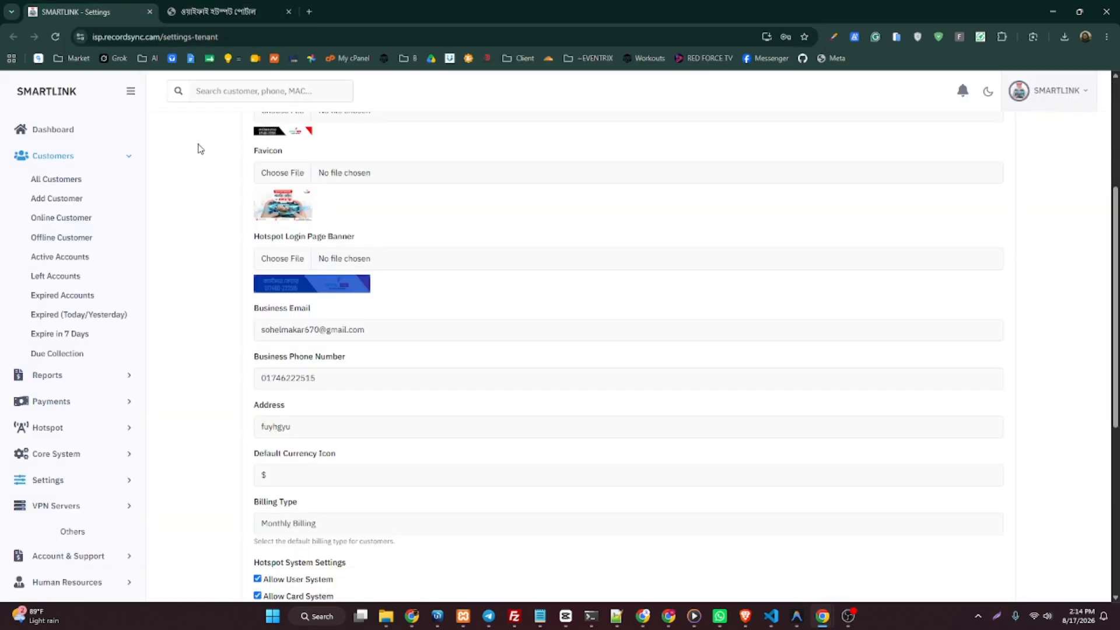
{"action": "scroll", "coordinate": [222, 221], "scroll_direction": "down", "scroll_amount": 1}
{"action": "left_click_drag", "start_coordinate": [260, 272], "coordinate": [371, 275]}
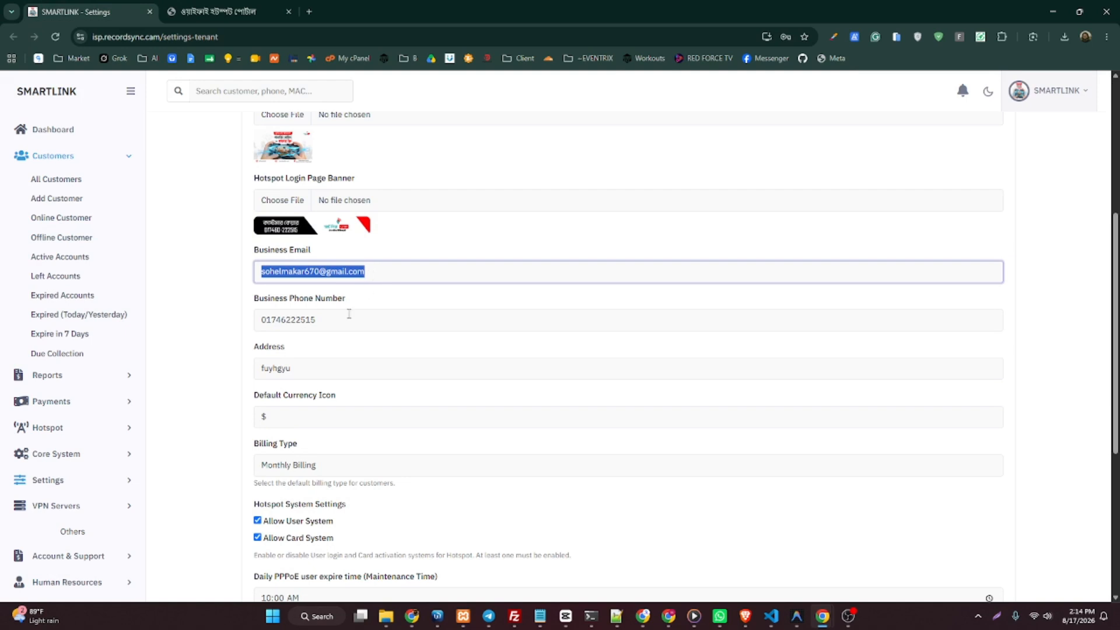
{"action": "left_click_drag", "start_coordinate": [349, 314], "coordinate": [367, 279]}
{"action": "scroll", "coordinate": [297, 300], "scroll_direction": "down", "scroll_amount": 2}
{"action": "left_click", "coordinate": [277, 298]}
{"action": "left_click", "coordinate": [300, 293]}
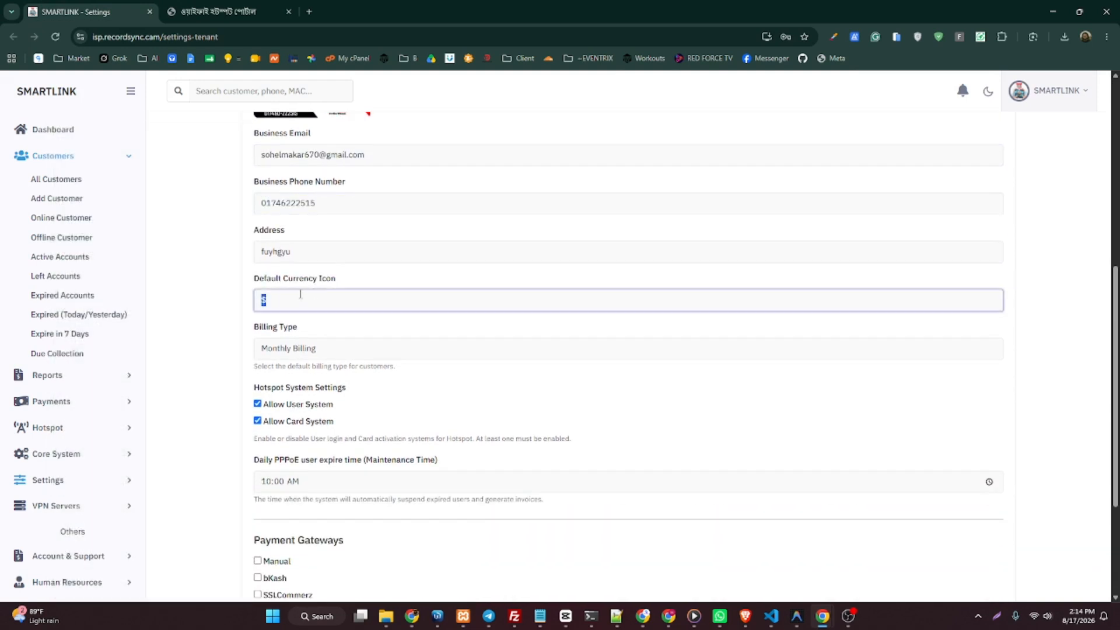
{"action": "left_click", "coordinate": [235, 292]}
{"action": "scroll", "coordinate": [263, 338], "scroll_direction": "down", "scroll_amount": 2}
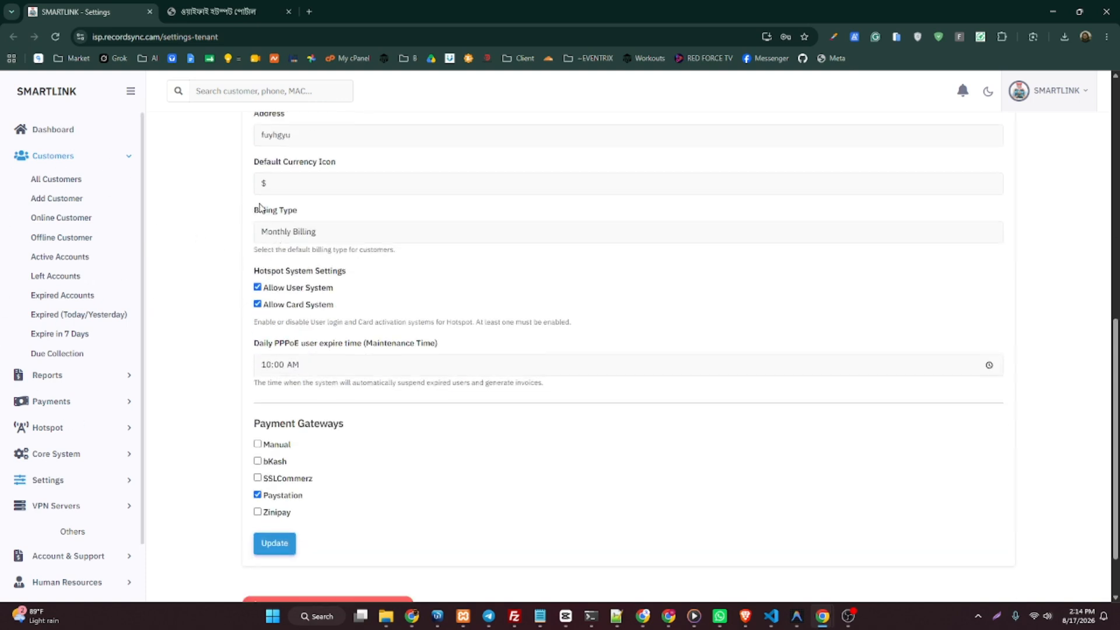
- Examine the Billing Type options and the Hotspot System Settings
{"action": "left_click_drag", "start_coordinate": [254, 210], "coordinate": [333, 213]}
{"action": "left_click", "coordinate": [310, 228]}
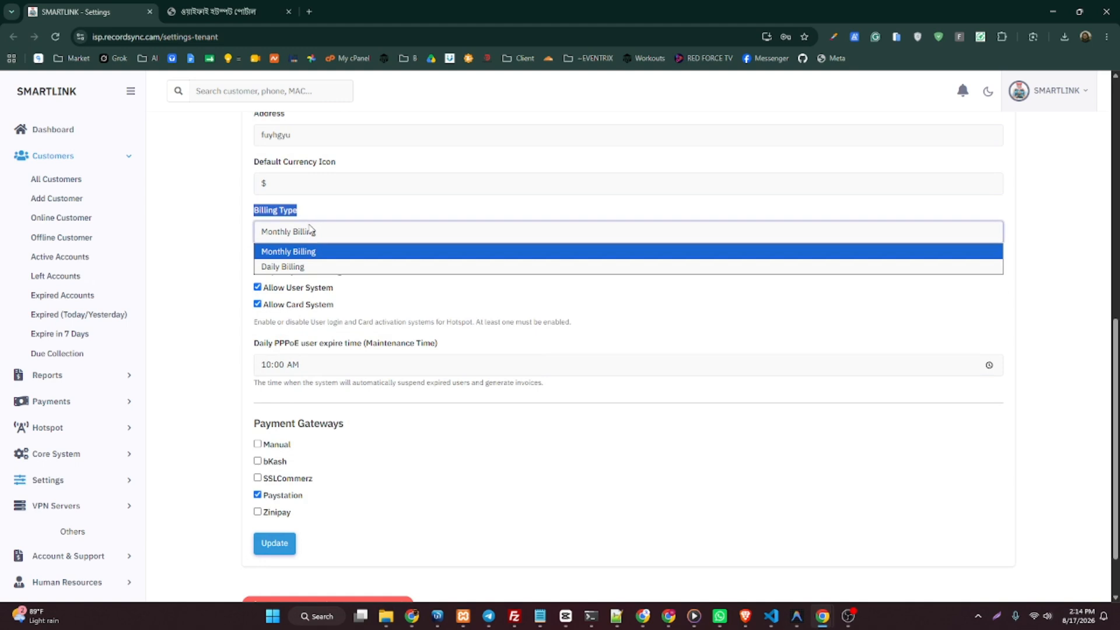
{"action": "left_click", "coordinate": [307, 229]}
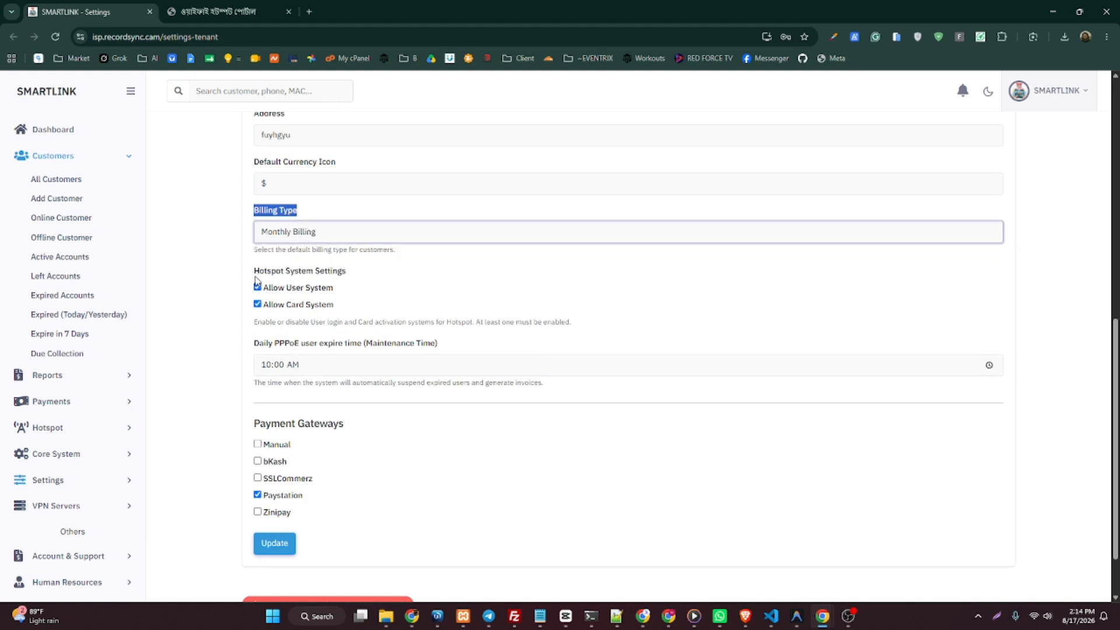
{"action": "left_click_drag", "start_coordinate": [255, 270], "coordinate": [351, 276]}
{"action": "left_click", "coordinate": [330, 275]}
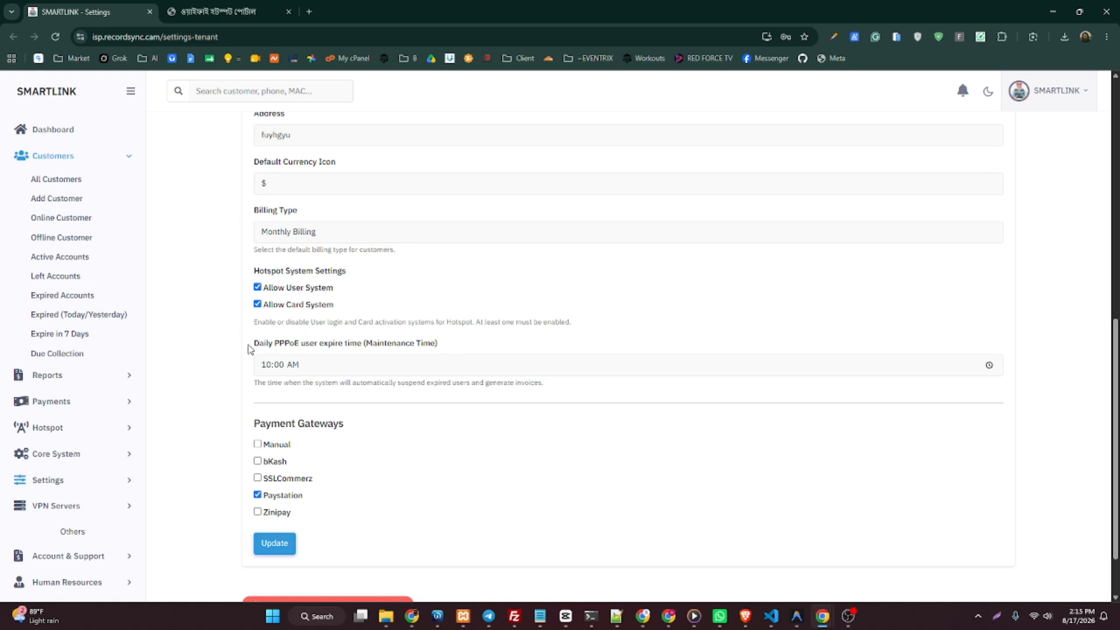
- Examine the Daily PPPoE user expire time (Maintenance Time) setting
{"action": "left_click_drag", "start_coordinate": [319, 347], "coordinate": [448, 348]}
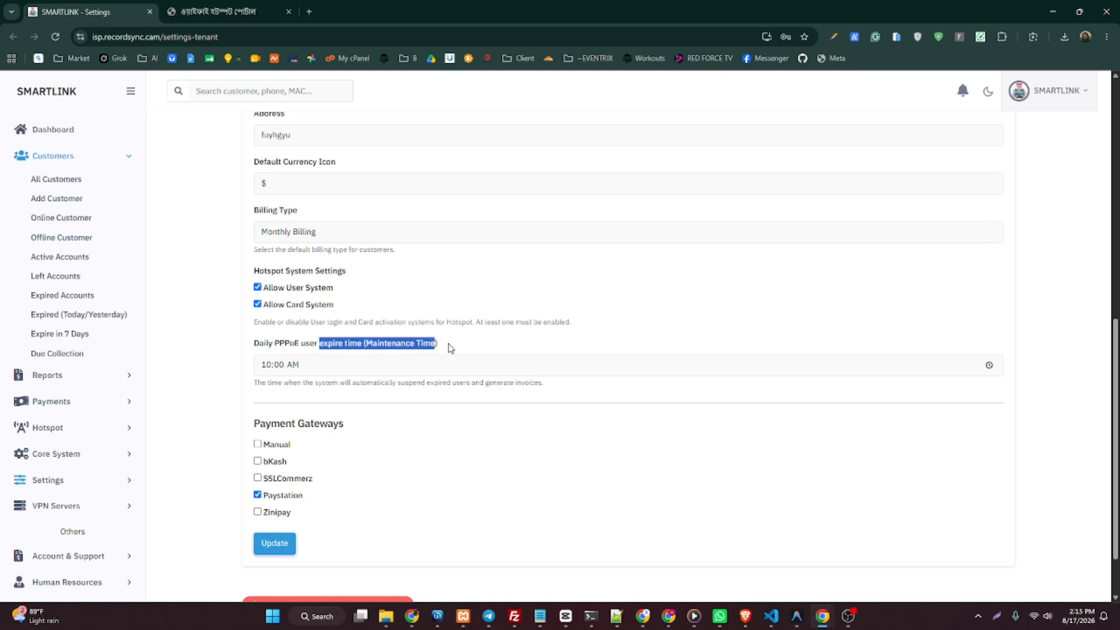
{"action": "left_click", "coordinate": [449, 348]}
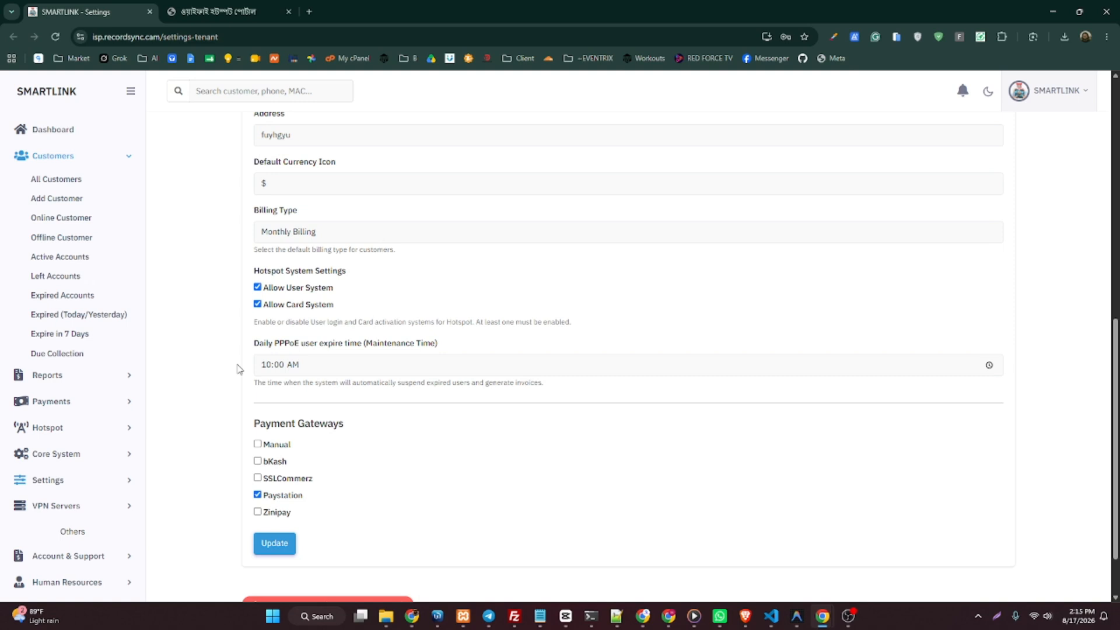
{"action": "left_click", "coordinate": [286, 368]}
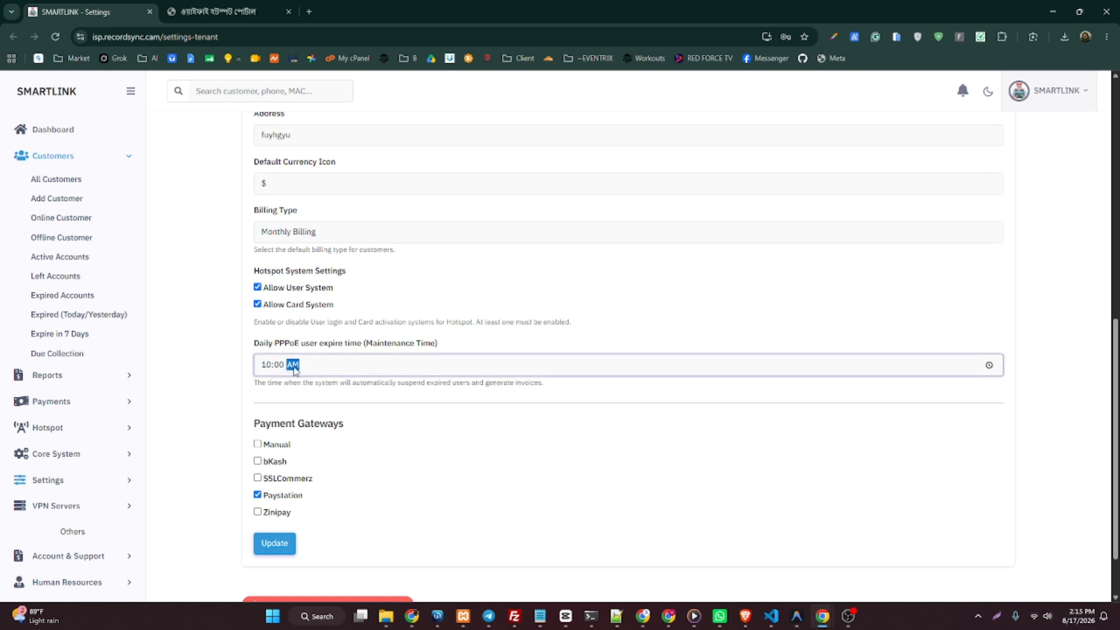
{"action": "left_click", "coordinate": [602, 405]}
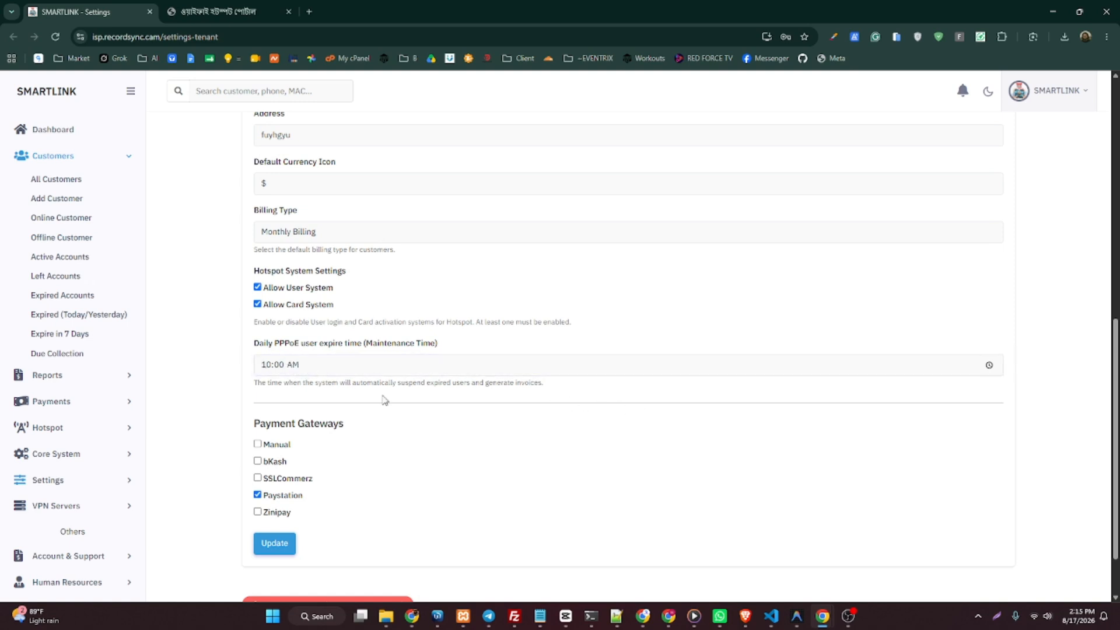
- Examine the Payment Gateways options and look over the remaining general website settings
{"action": "left_click_drag", "start_coordinate": [241, 424], "coordinate": [372, 424]}
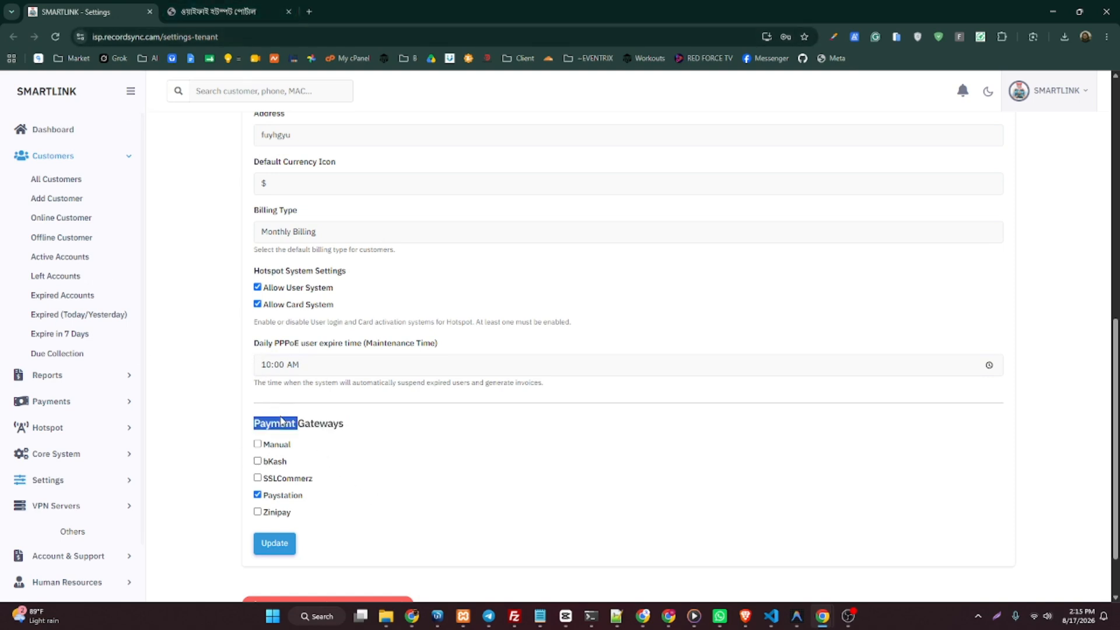
{"action": "triple_click", "coordinate": [281, 420]}
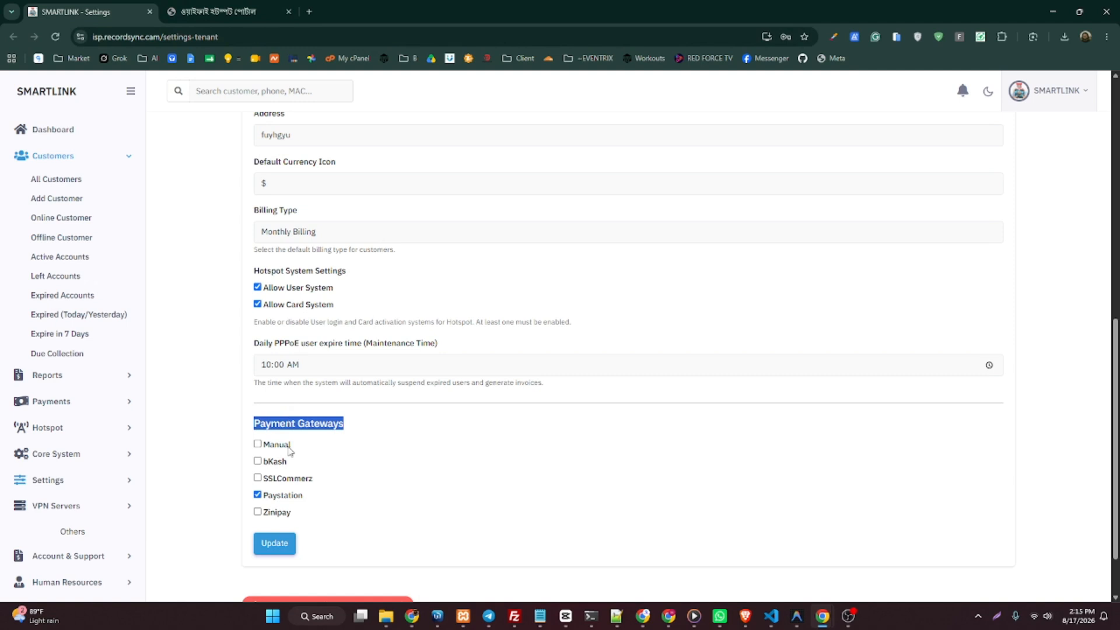
{"action": "scroll", "coordinate": [290, 451], "scroll_direction": "up", "scroll_amount": 3}
{"action": "left_click_drag", "start_coordinate": [328, 464], "coordinate": [254, 463]}
{"action": "scroll", "coordinate": [317, 503], "scroll_direction": "down", "scroll_amount": 4}
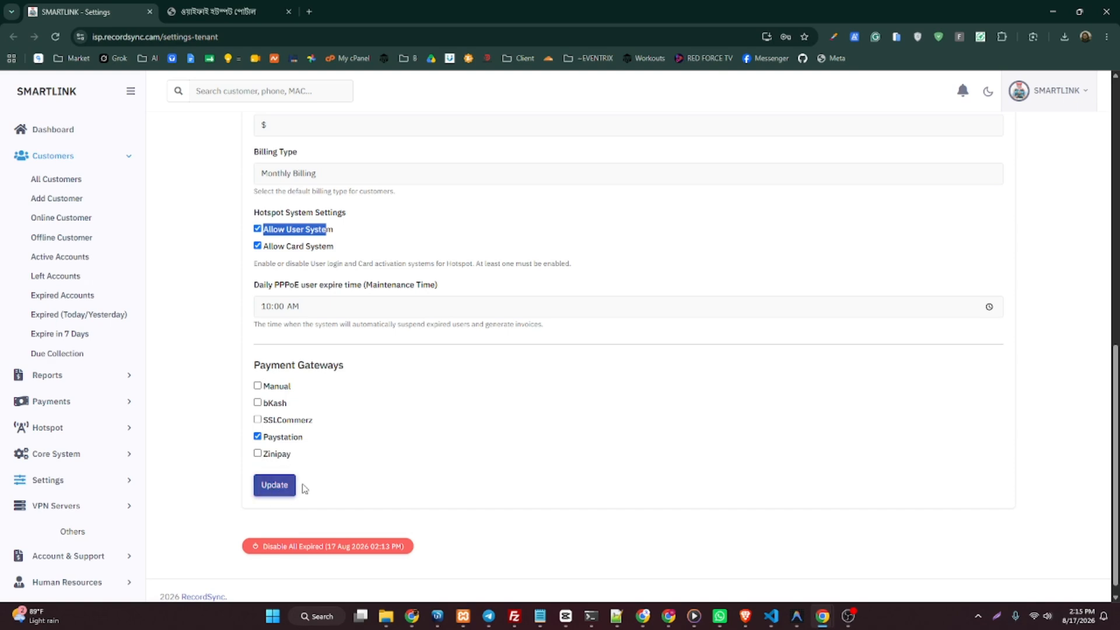
{"action": "scroll", "coordinate": [303, 467], "scroll_direction": "up", "scroll_amount": 3}
{"action": "scroll", "coordinate": [303, 482], "scroll_direction": "up", "scroll_amount": 7}
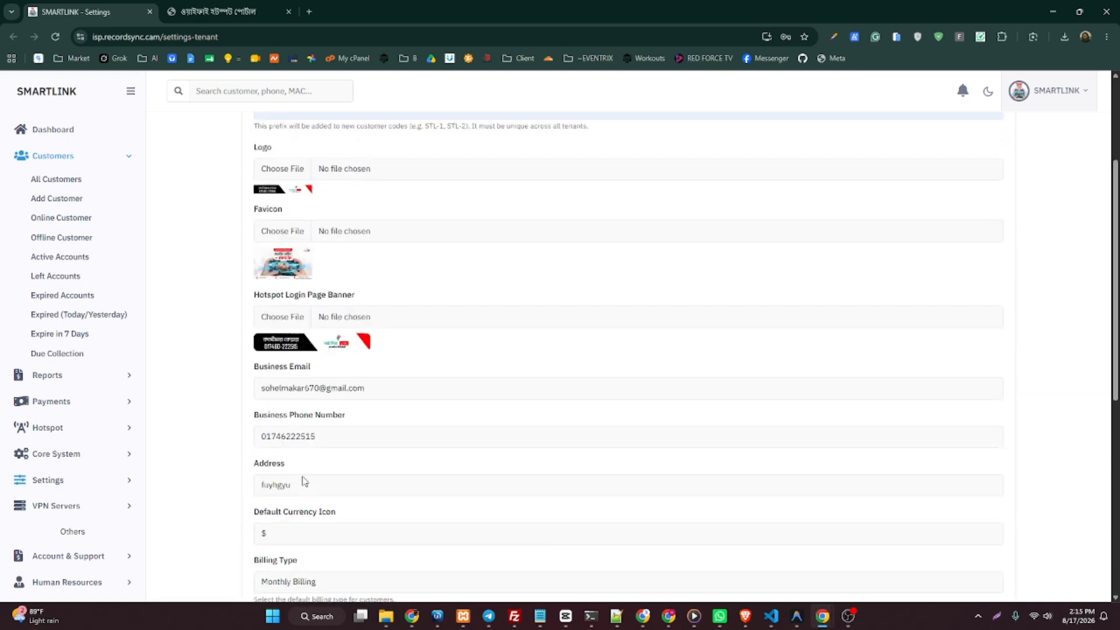
{"action": "scroll", "coordinate": [328, 463], "scroll_direction": "down", "scroll_amount": 10}
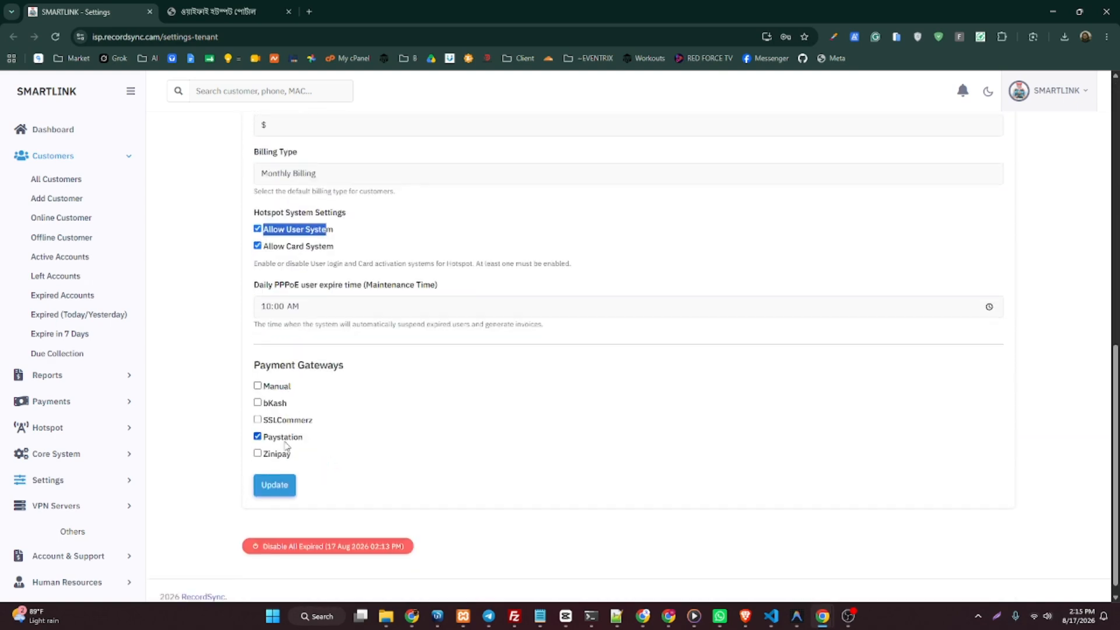
{"action": "scroll", "coordinate": [286, 446], "scroll_direction": "up", "scroll_amount": 10}
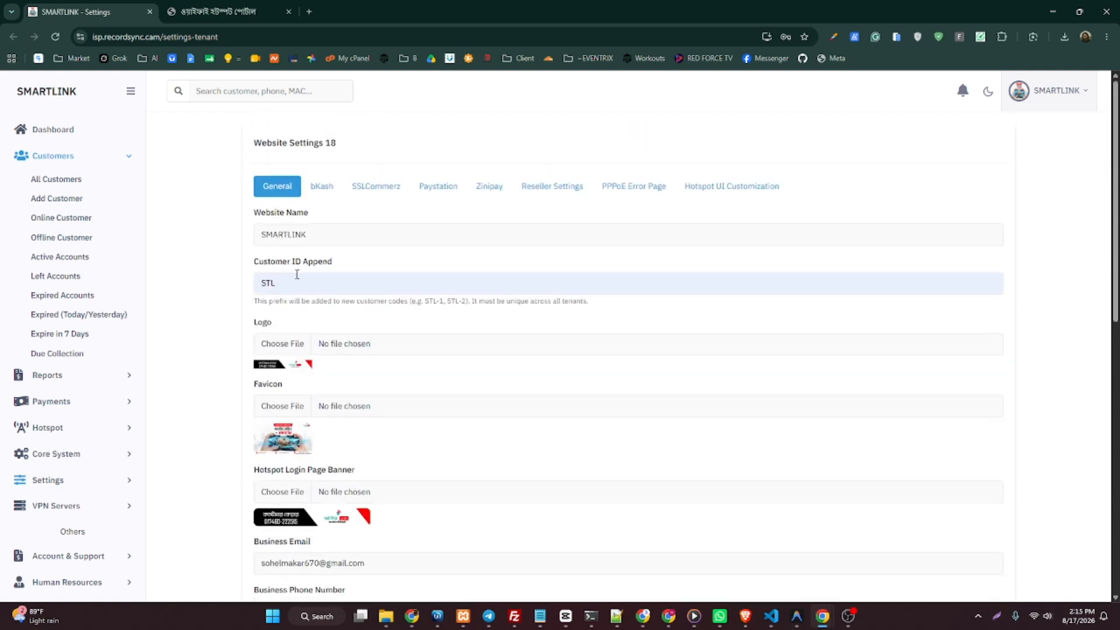
- Open the bKash Merchant Settings and examine the mode, username, password, app key and app secret fields
{"action": "left_click", "coordinate": [322, 185]}
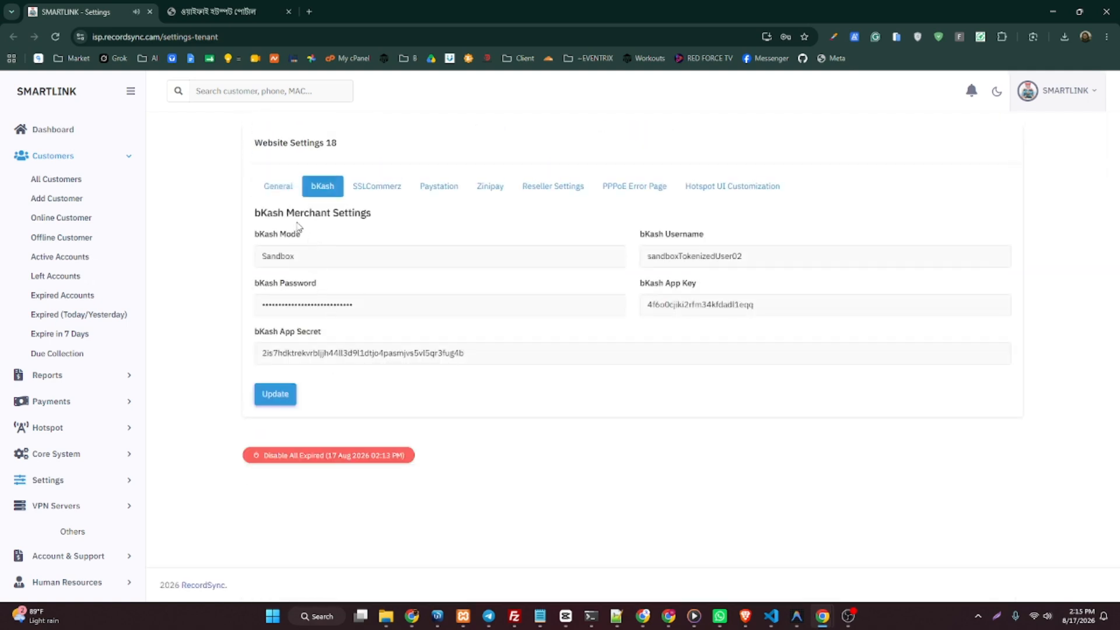
{"action": "left_click_drag", "start_coordinate": [260, 214], "coordinate": [367, 214]}
{"action": "left_click", "coordinate": [599, 280]}
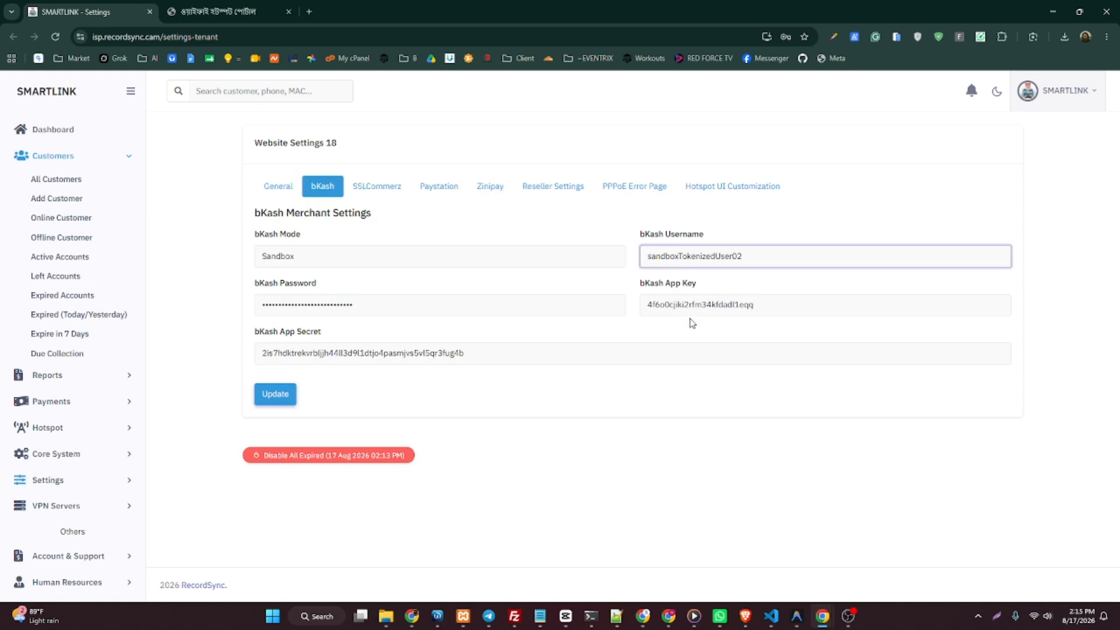
{"action": "double_click", "coordinate": [436, 343]}
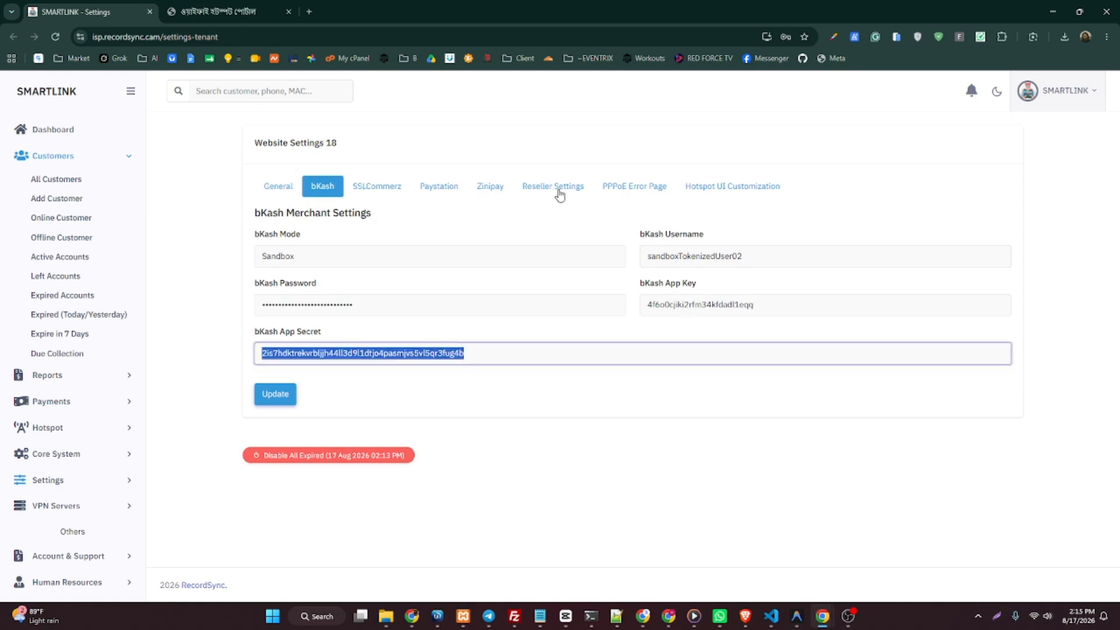
- Review the SSLCommerz gateway's mode and store credential fields, and the Paystation gateway's password field
{"action": "left_click", "coordinate": [379, 189]}
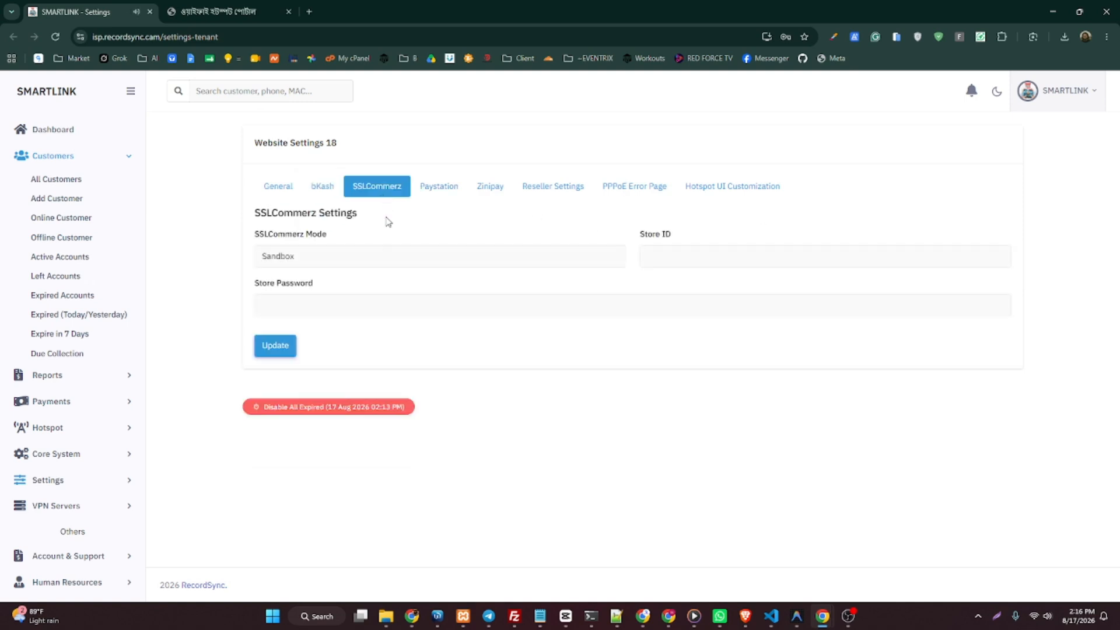
{"action": "left_click_drag", "start_coordinate": [252, 220], "coordinate": [405, 220]}
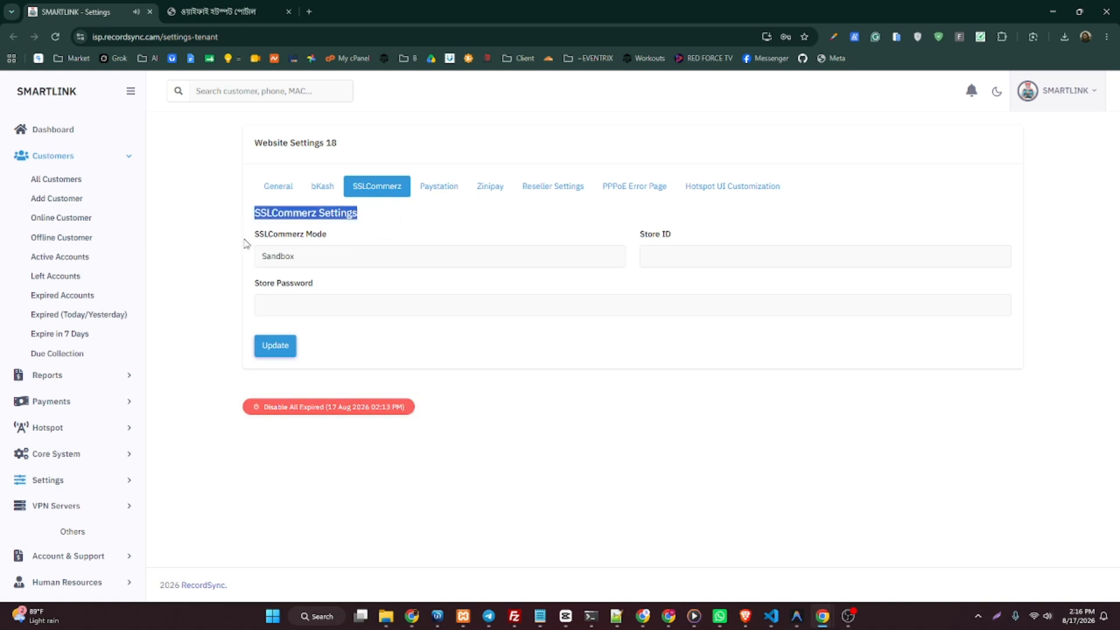
{"action": "left_click_drag", "start_coordinate": [246, 244], "coordinate": [329, 239]}
{"action": "left_click", "coordinate": [373, 296]}
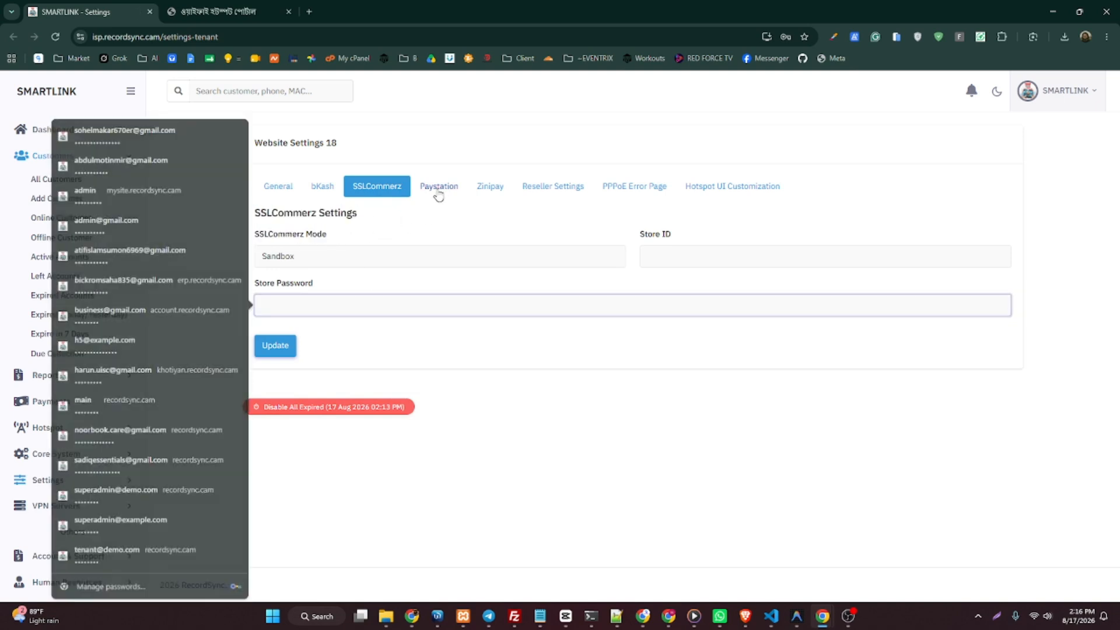
{"action": "left_click", "coordinate": [439, 192]}
{"action": "left_click", "coordinate": [388, 303]}
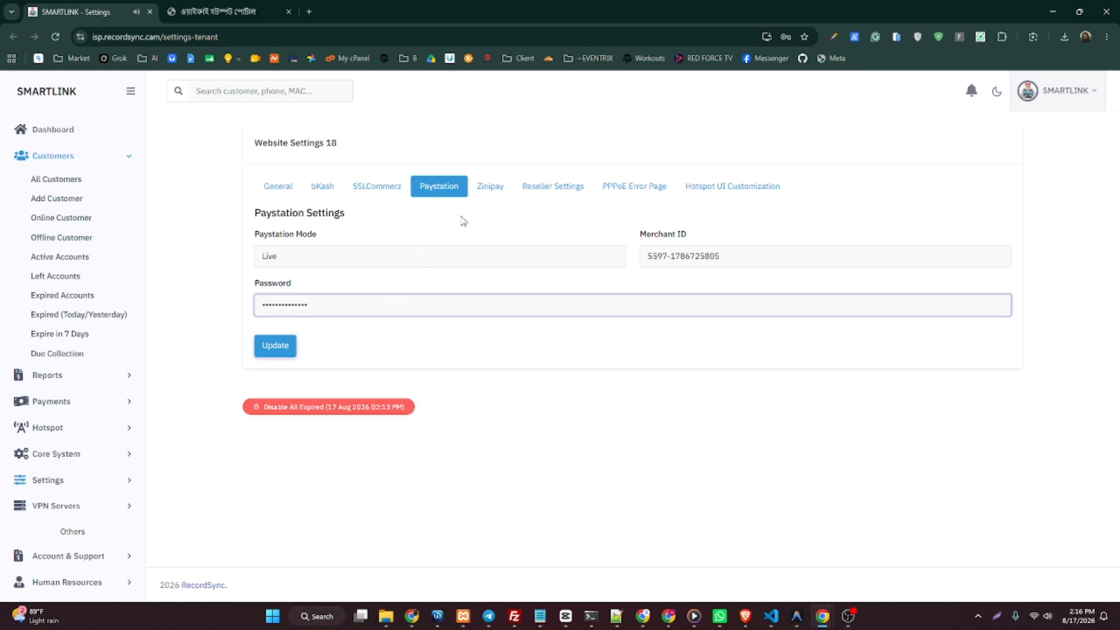
- Open the Zinipay settings and examine the mode options, the API key and optional password fields, and the update option
{"action": "left_click", "coordinate": [490, 186]}
{"action": "left_click", "coordinate": [344, 260]}
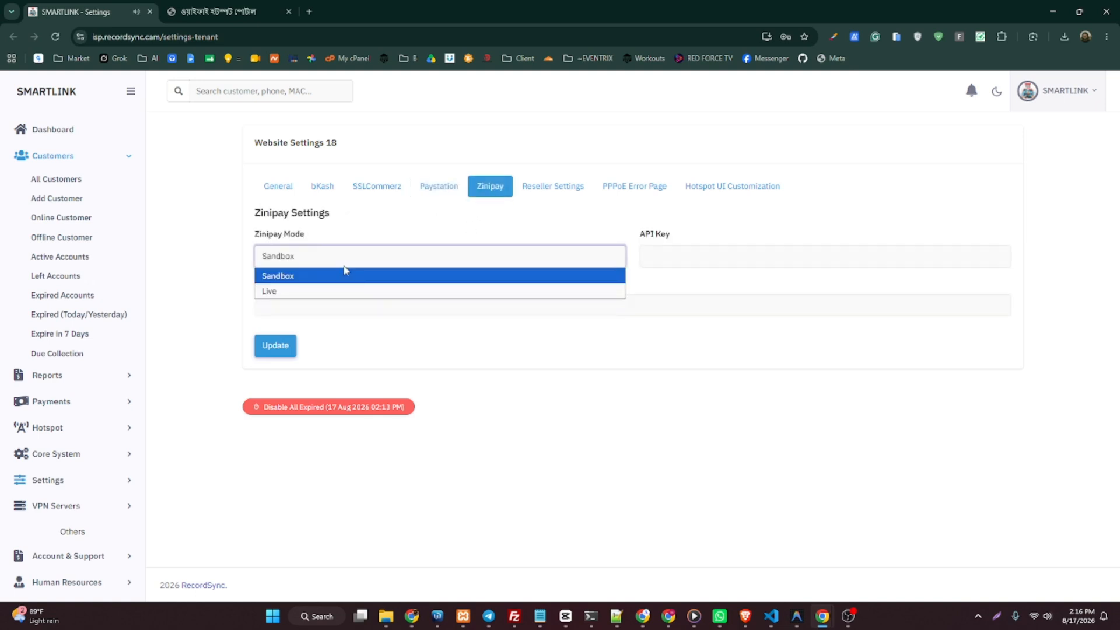
{"action": "left_click", "coordinate": [780, 250]}
{"action": "left_click", "coordinate": [427, 301]}
{"action": "left_click", "coordinate": [737, 393]}
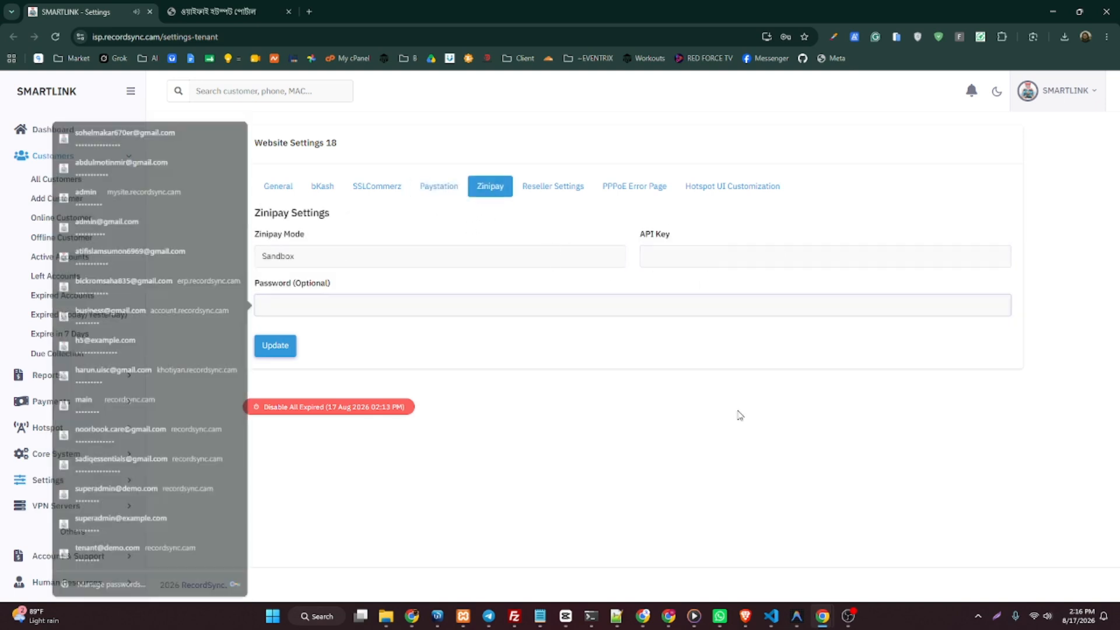
{"action": "left_click", "coordinate": [710, 255]}
{"action": "left_click", "coordinate": [453, 311]}
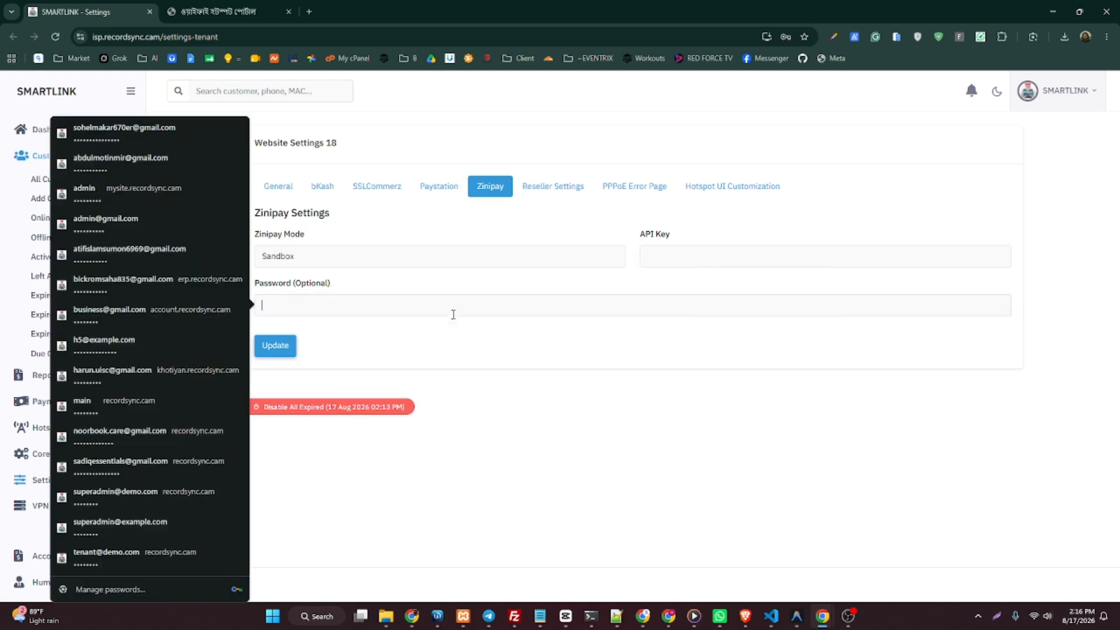
{"action": "left_click", "coordinate": [704, 377]}
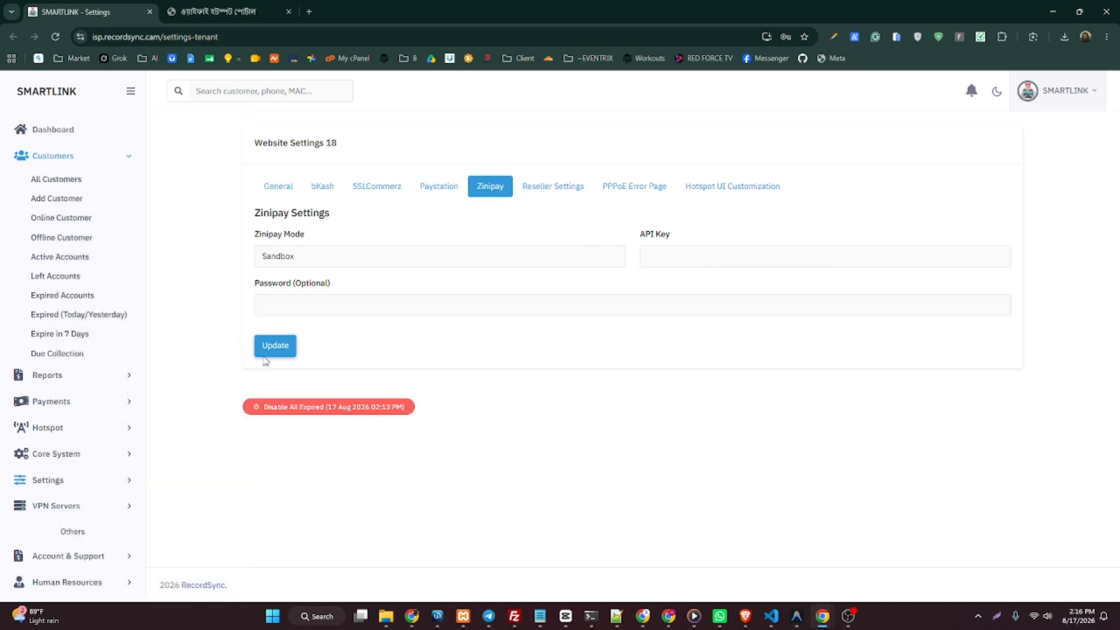
{"action": "left_click", "coordinate": [281, 346]}
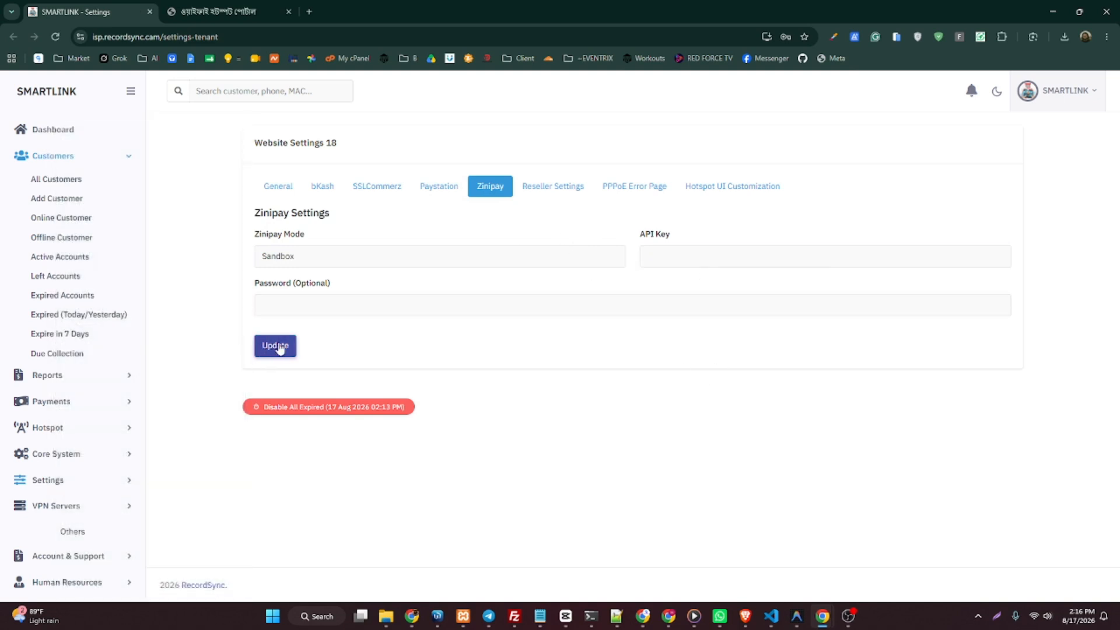
- In the reseller settings, turn on Reseller Mode and set the Reseller Commission to 3%
{"action": "left_click", "coordinate": [549, 183]}
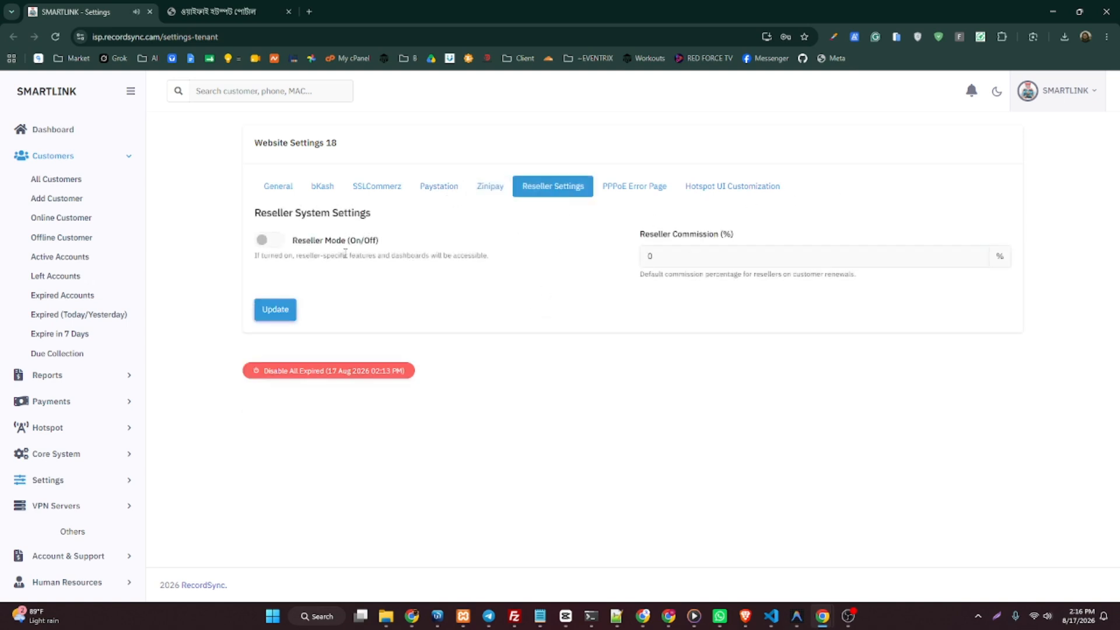
{"action": "left_click_drag", "start_coordinate": [250, 215], "coordinate": [395, 217]}
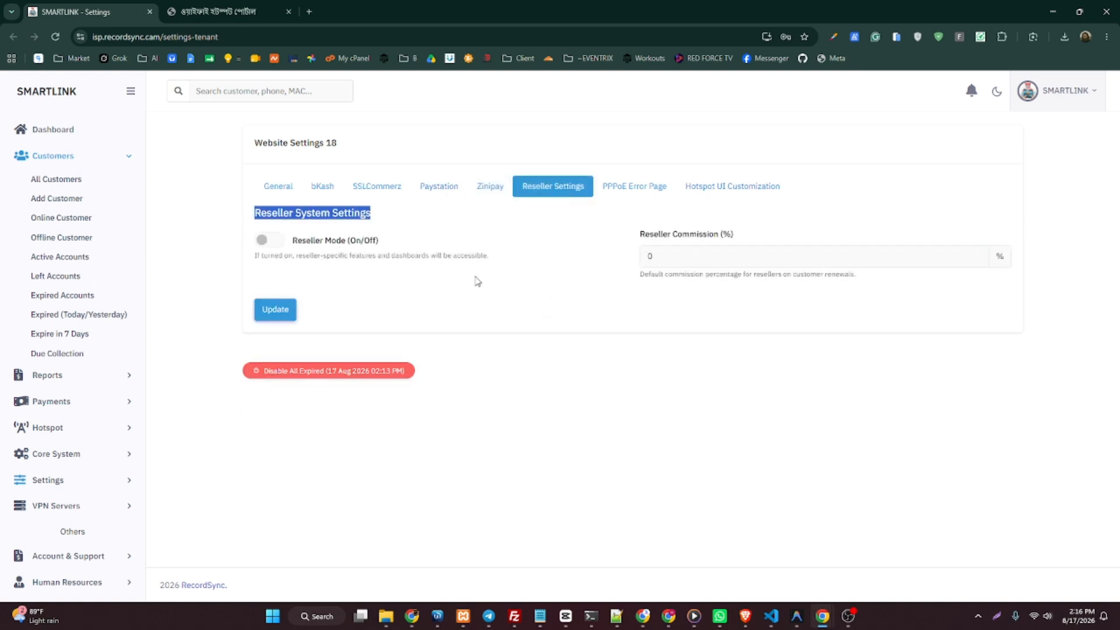
{"action": "left_click", "coordinate": [281, 243]}
{"action": "double_click", "coordinate": [669, 260]}
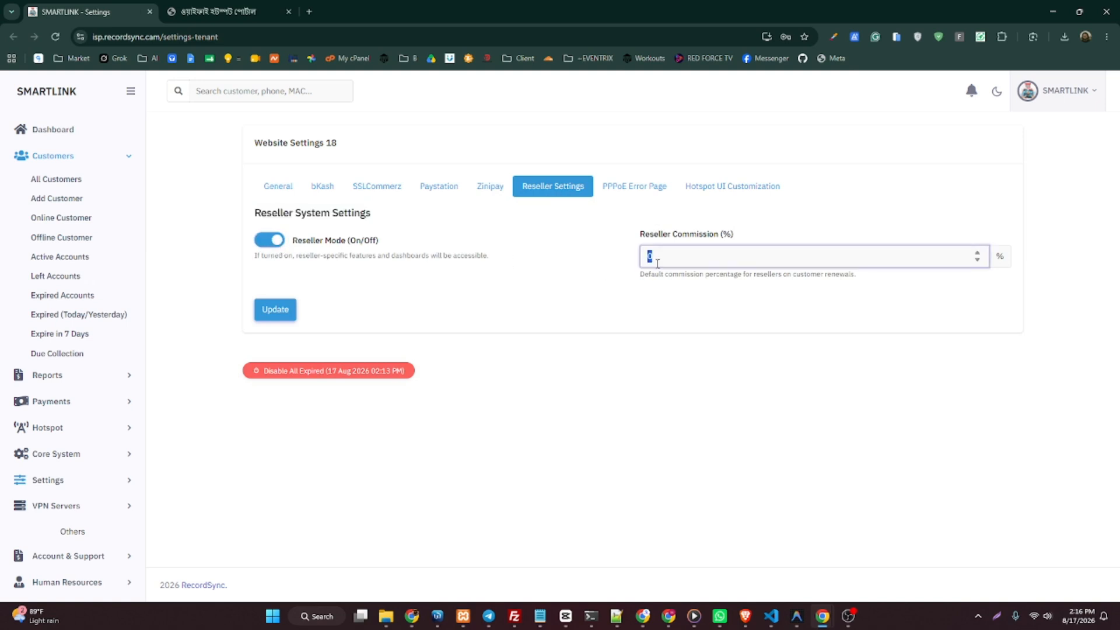
{"action": "left_click", "coordinate": [655, 312]}
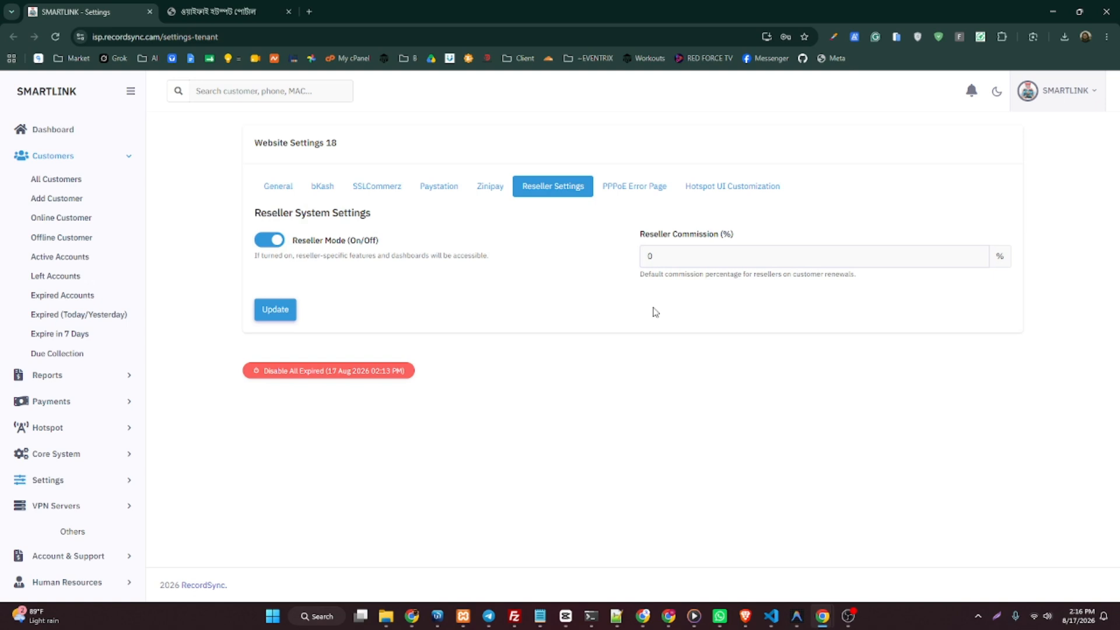
{"action": "double_click", "coordinate": [672, 261]}
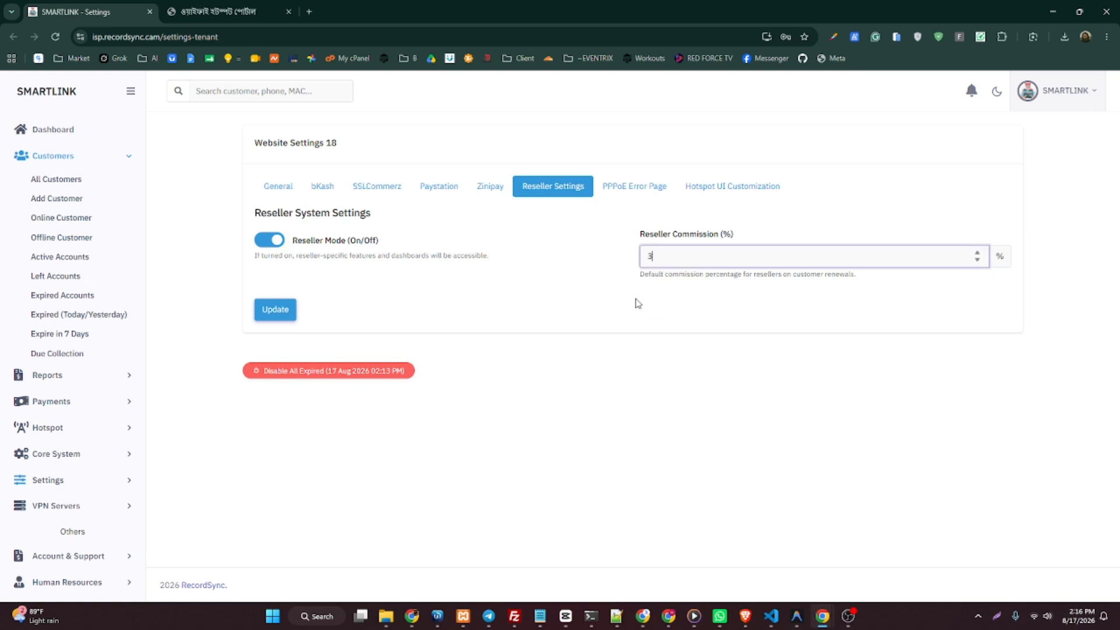
- Open the PPPoE Error Page settings and examine the Error Message text
{"action": "left_click", "coordinate": [625, 185]}
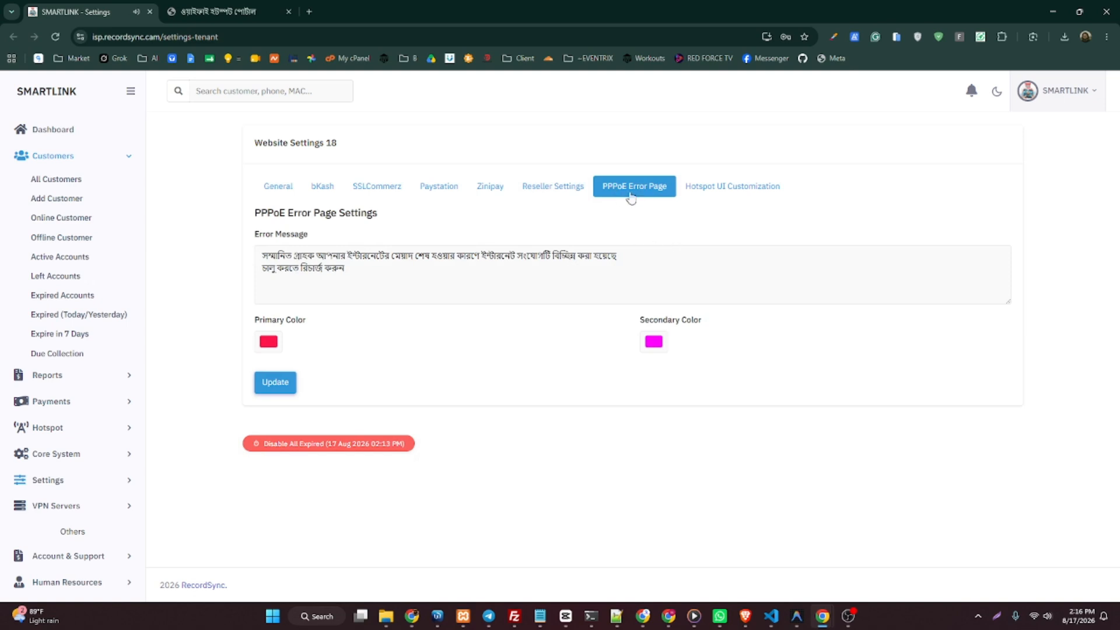
{"action": "key", "text": "ctrl+a"}
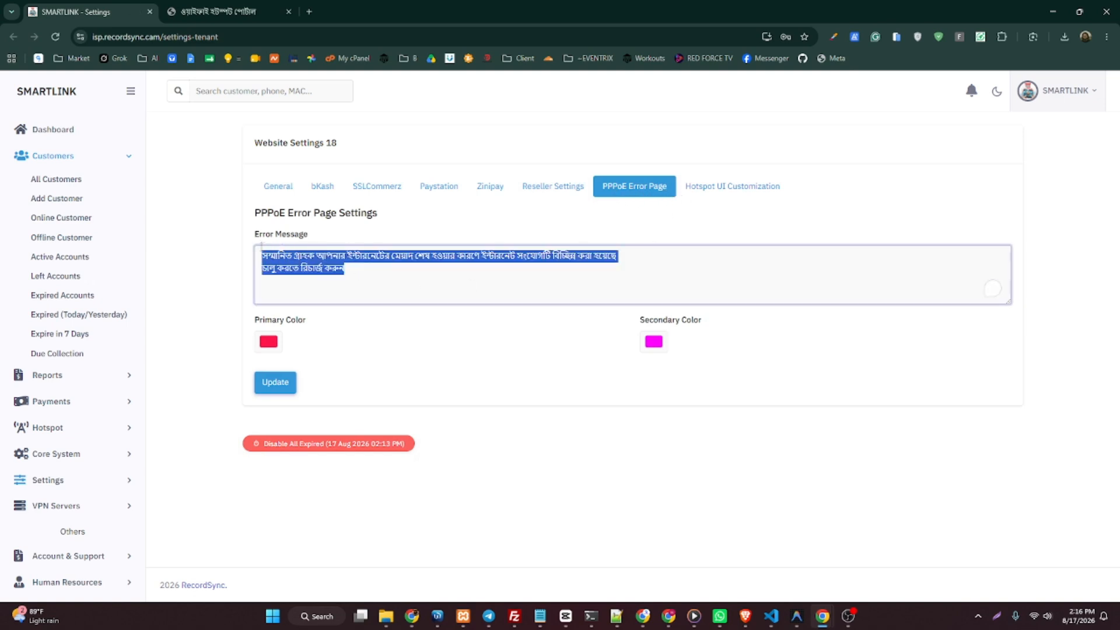
{"action": "left_click", "coordinate": [358, 271]}
{"action": "left_click_drag", "start_coordinate": [249, 236], "coordinate": [327, 236]}
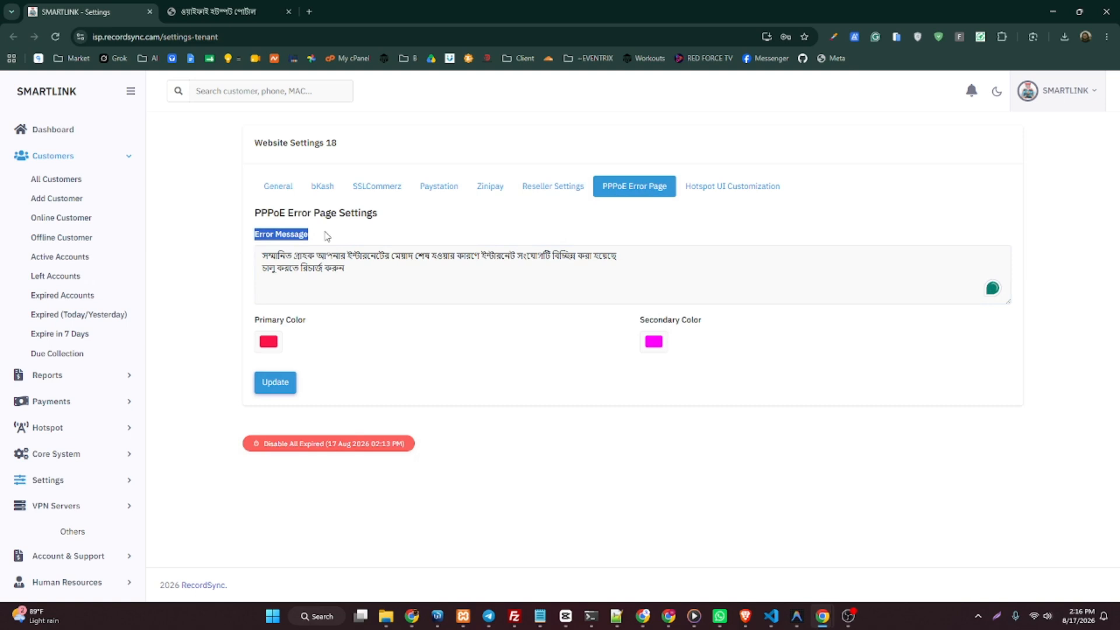
- Duplicate the hotspot login tab, bring the original back to ppop-expire?tenant_id=18, and examine the error message on that page
{"action": "left_click", "coordinate": [216, 11]}
{"action": "right_click", "coordinate": [219, 11]}
{"action": "left_click", "coordinate": [286, 116]}
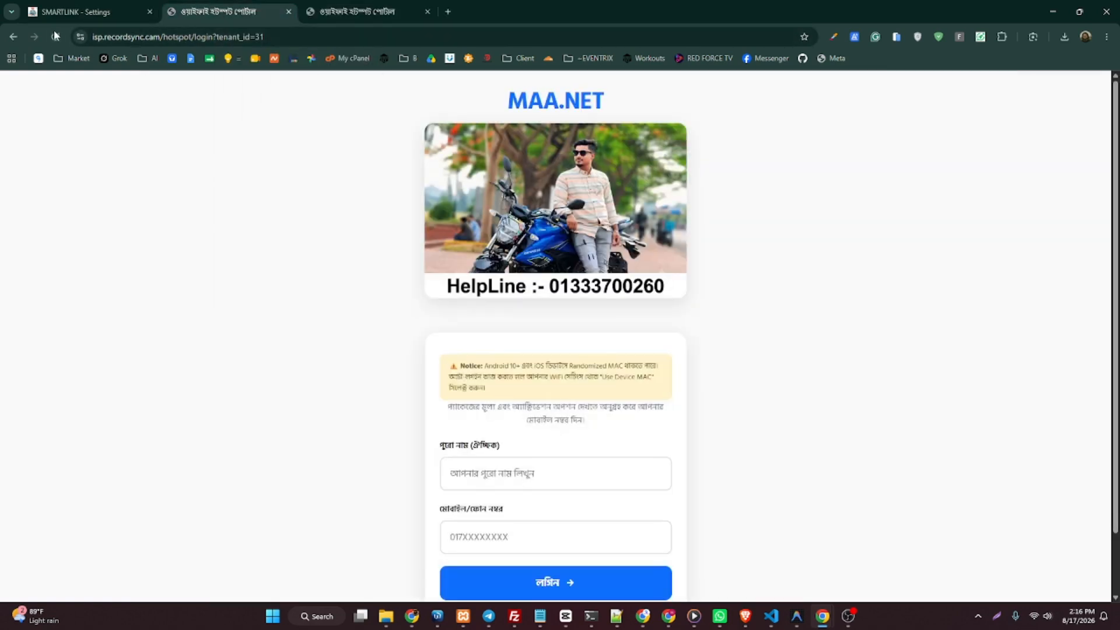
{"action": "left_click", "coordinate": [55, 36]}
{"action": "left_click_drag", "start_coordinate": [475, 201], "coordinate": [611, 236]}
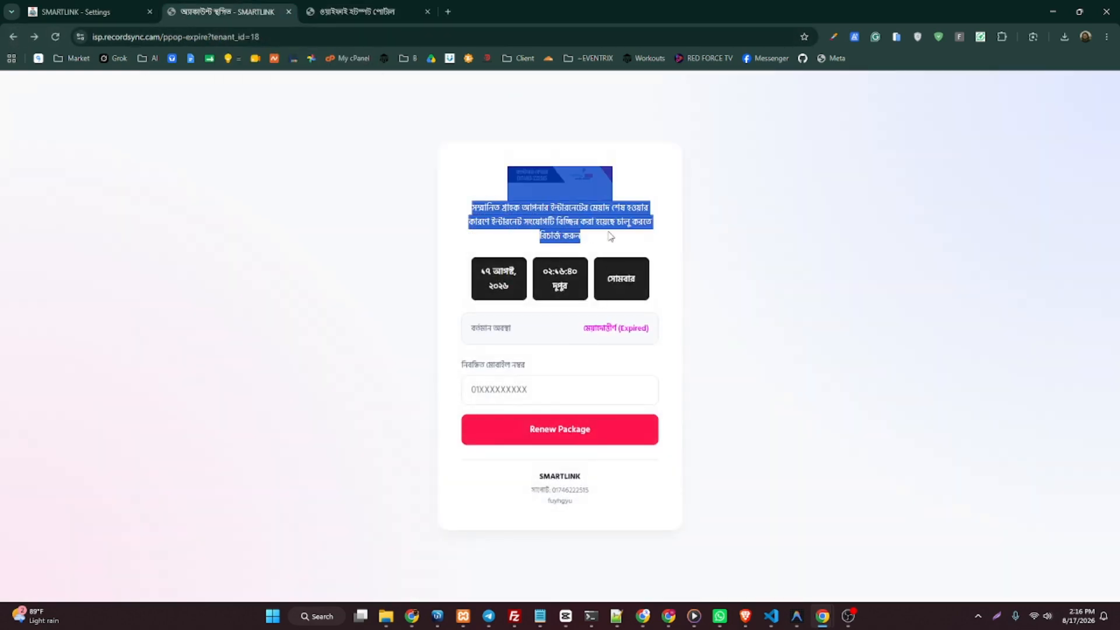
{"action": "left_click", "coordinate": [583, 242]}
- Review the error page's message, Primary Color and Secondary Color settings and compare them with the PPPoE expiry page
{"action": "key", "text": "ctrl+1"}
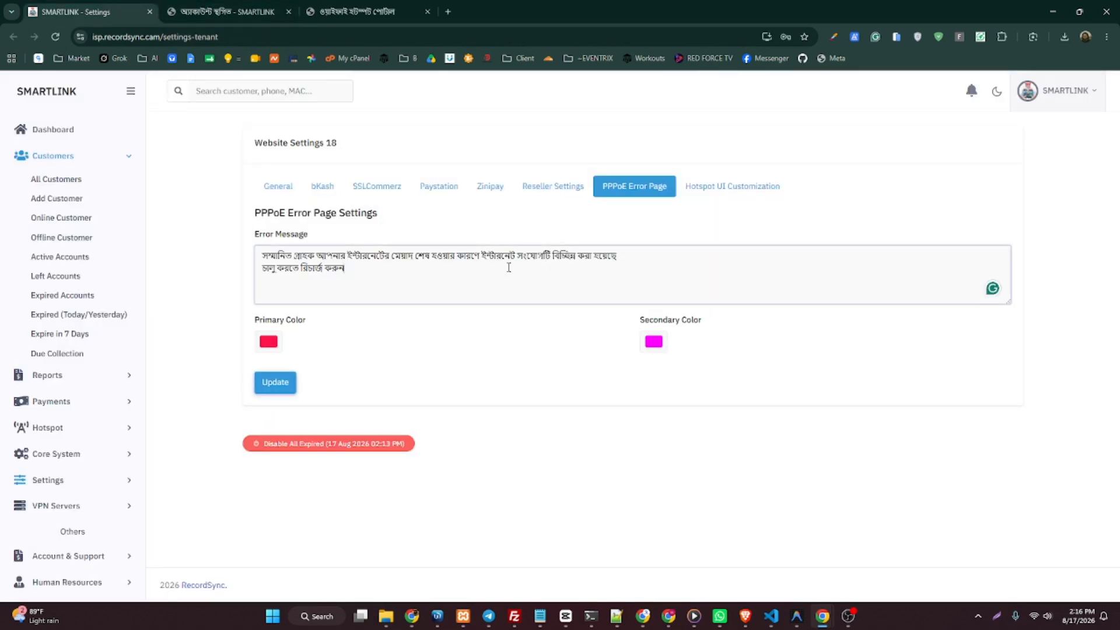
{"action": "left_click_drag", "start_coordinate": [509, 267], "coordinate": [265, 256]}
{"action": "triple_click", "coordinate": [267, 322]}
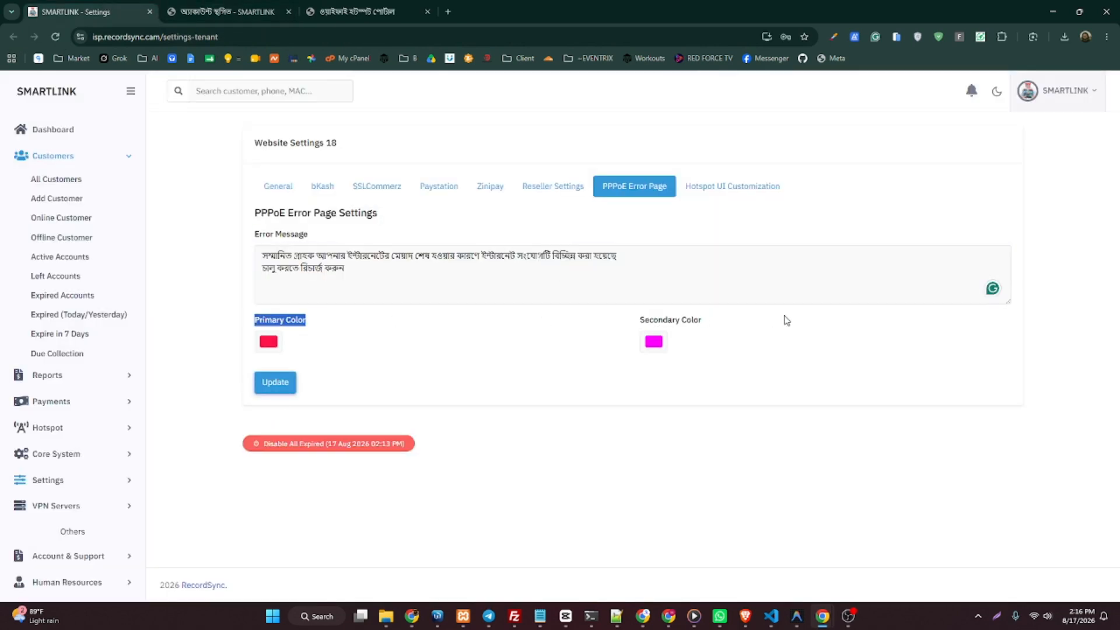
{"action": "left_click_drag", "start_coordinate": [752, 320], "coordinate": [624, 321]}
{"action": "key", "text": "ctrl+2"}
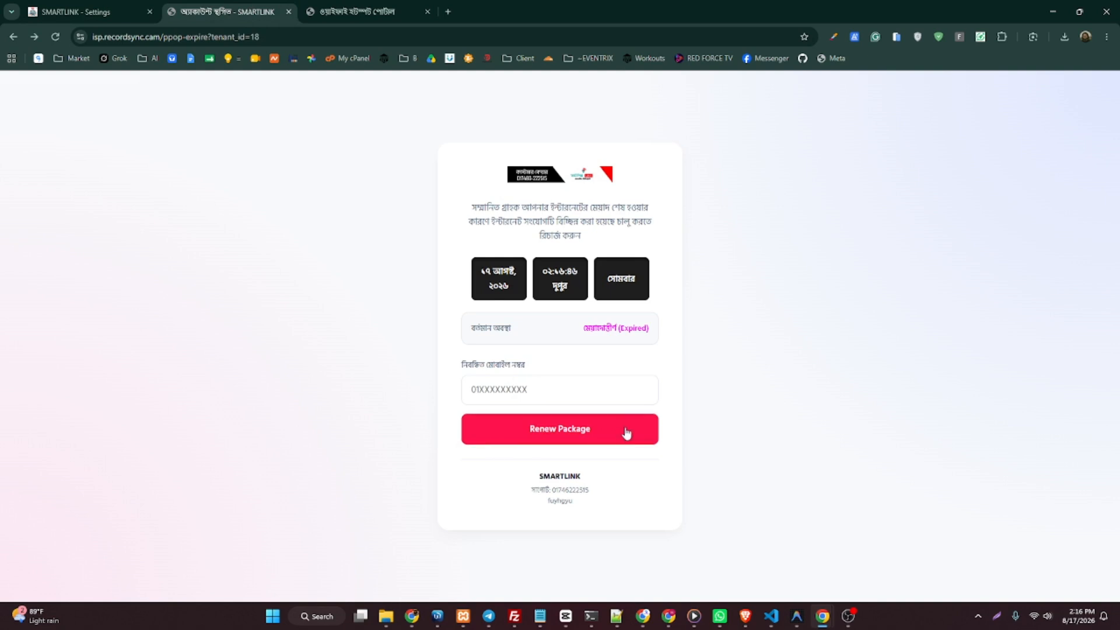
- Review the Hotspot UI Customization colors, text labels and feature toggles, and compare them with the hotspot login page
{"action": "left_click", "coordinate": [118, 9]}
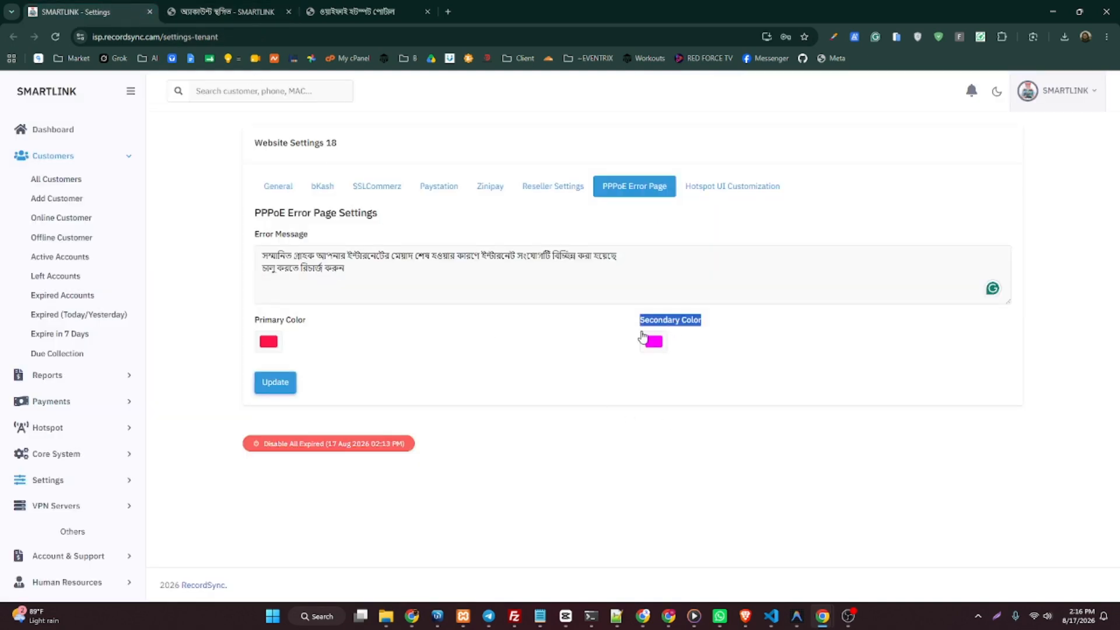
{"action": "left_click", "coordinate": [715, 187]}
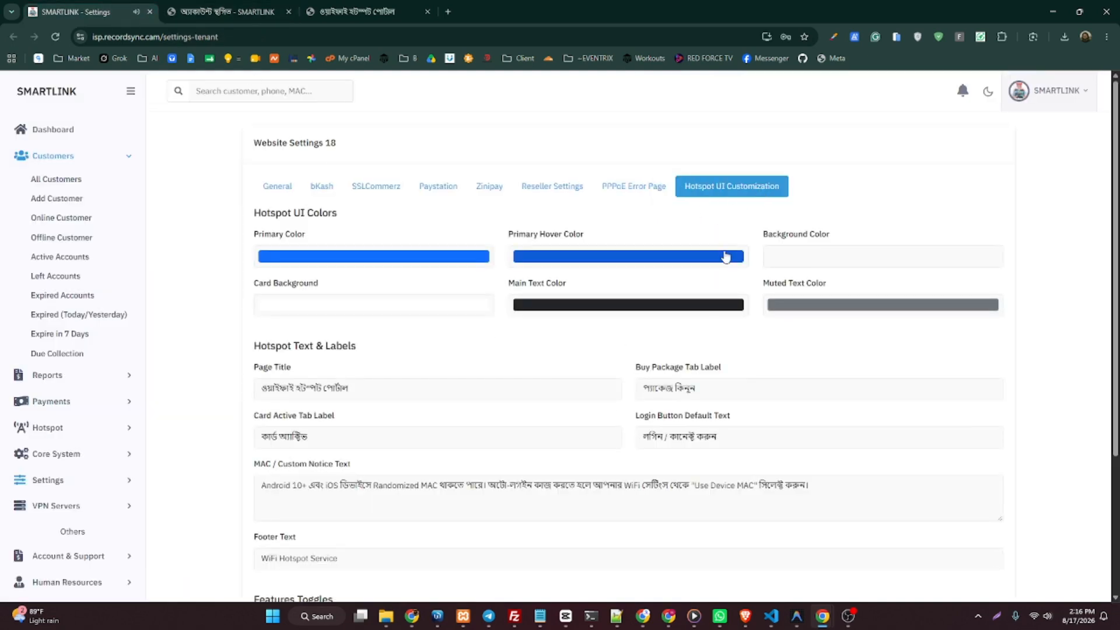
{"action": "scroll", "coordinate": [840, 234], "scroll_direction": "down", "scroll_amount": 3}
{"action": "scroll", "coordinate": [767, 297], "scroll_direction": "up", "scroll_amount": 2}
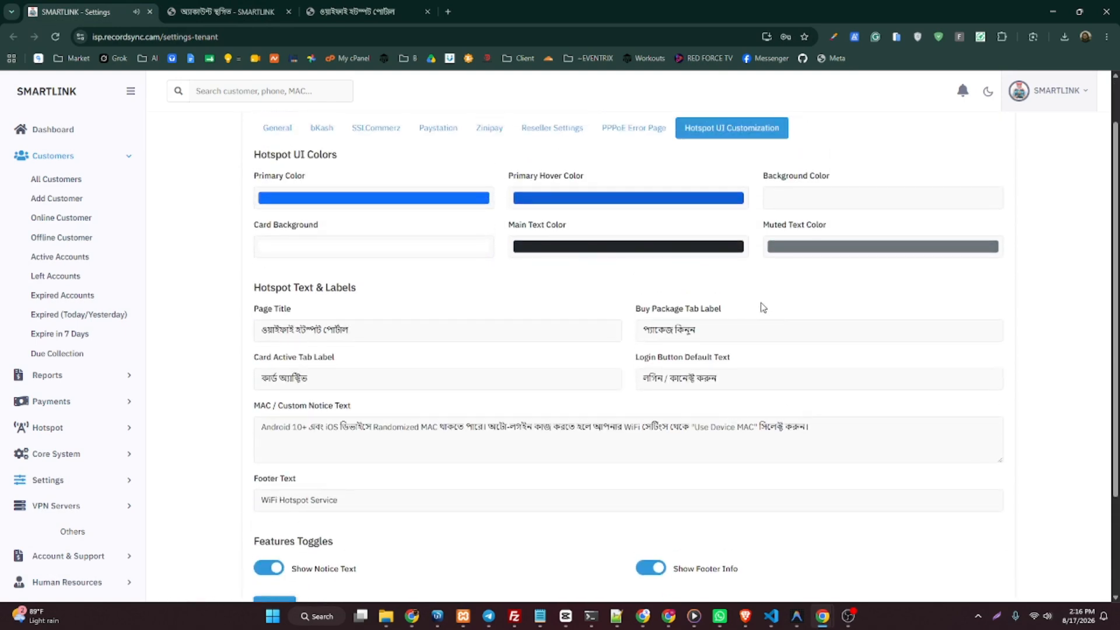
{"action": "scroll", "coordinate": [763, 308], "scroll_direction": "down", "scroll_amount": 1}
{"action": "left_click", "coordinate": [368, 11]}
{"action": "scroll", "coordinate": [537, 367], "scroll_direction": "down", "scroll_amount": 1}
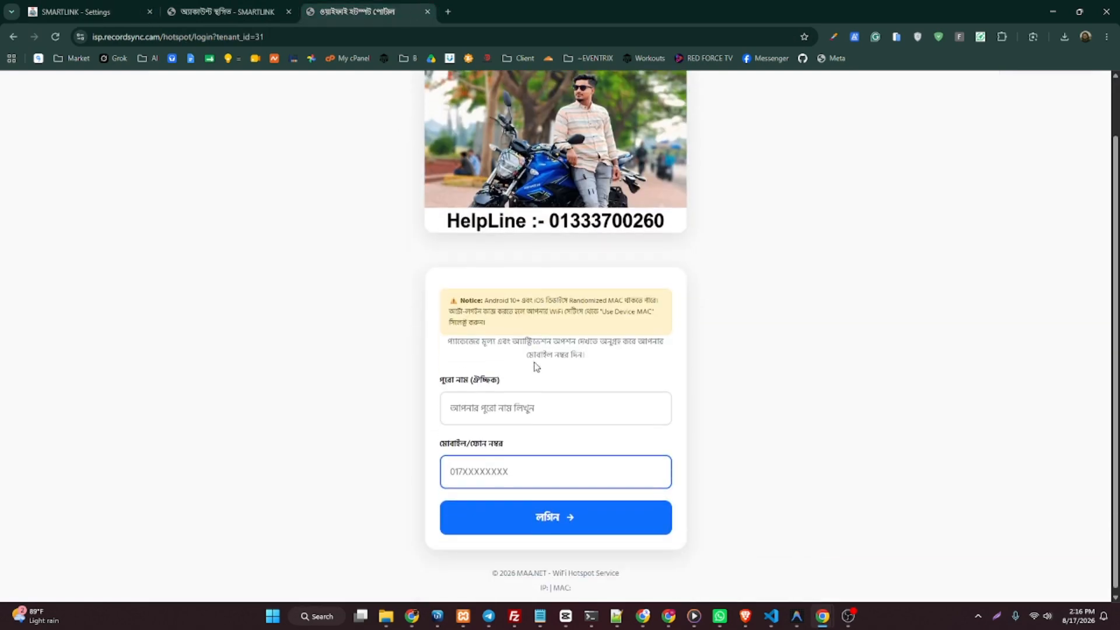
- Compare the hotspot login page's notice with the MAC / Custom Notice Text in the Hotspot UI Customization settings
{"action": "left_click_drag", "start_coordinate": [489, 300], "coordinate": [573, 321]}
{"action": "left_click", "coordinate": [135, 11]}
{"action": "left_click", "coordinate": [473, 318]}
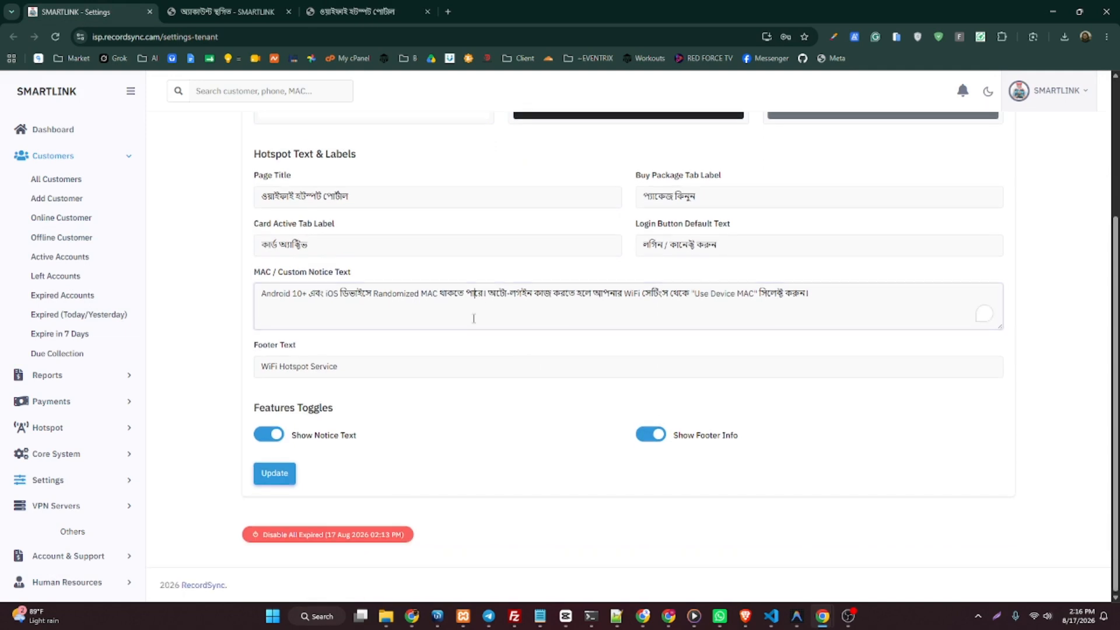
{"action": "left_click", "coordinate": [311, 10]}
{"action": "scroll", "coordinate": [620, 452], "scroll_direction": "up", "scroll_amount": 1}
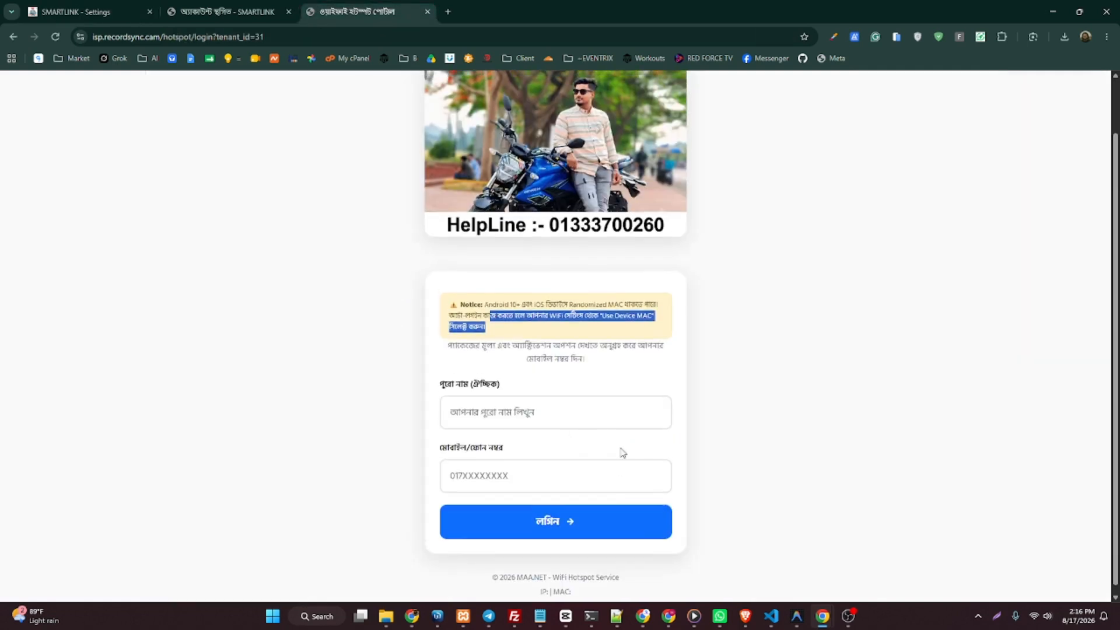
{"action": "key", "text": "ctrl+1"}
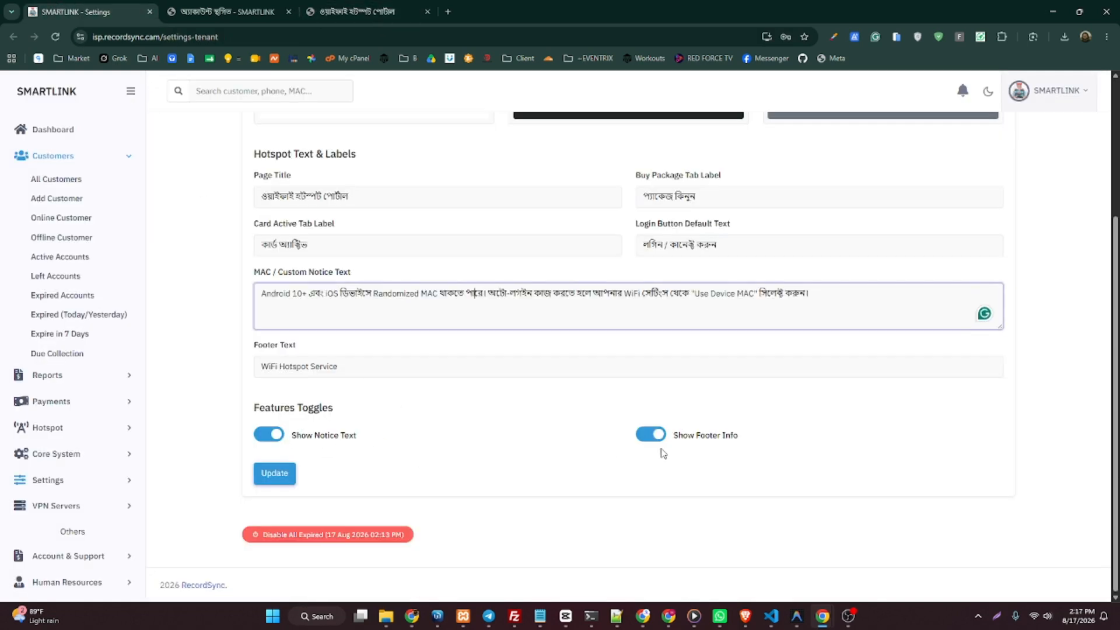
- Return to the General website settings, expand the Settings group in the navigation, and review the general fields
{"action": "scroll", "coordinate": [458, 310], "scroll_direction": "up", "scroll_amount": 3}
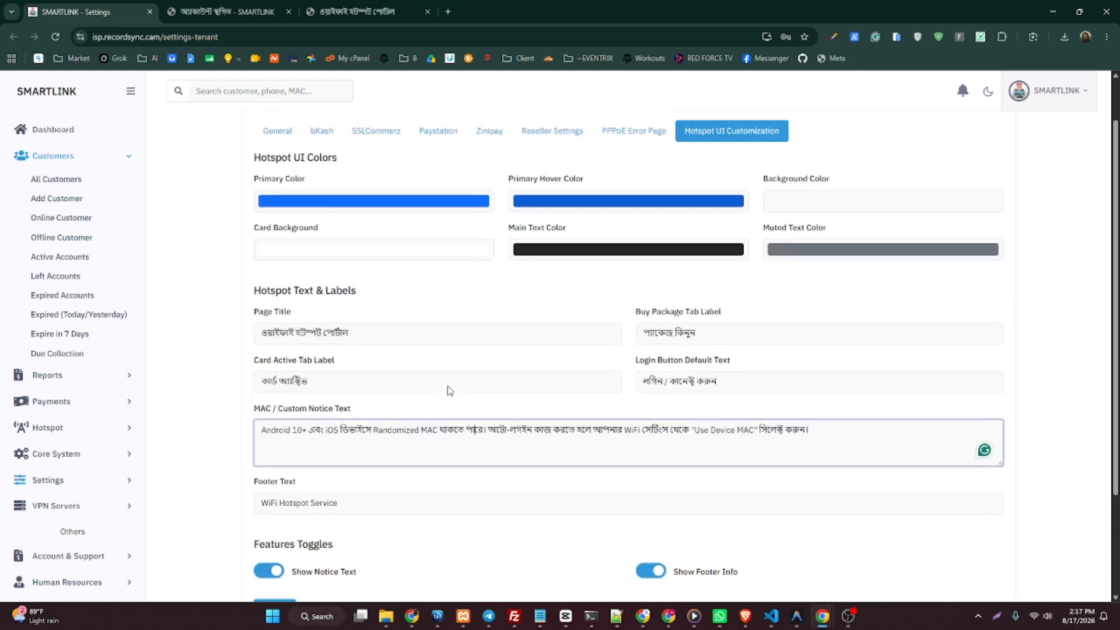
{"action": "left_click", "coordinate": [277, 182]}
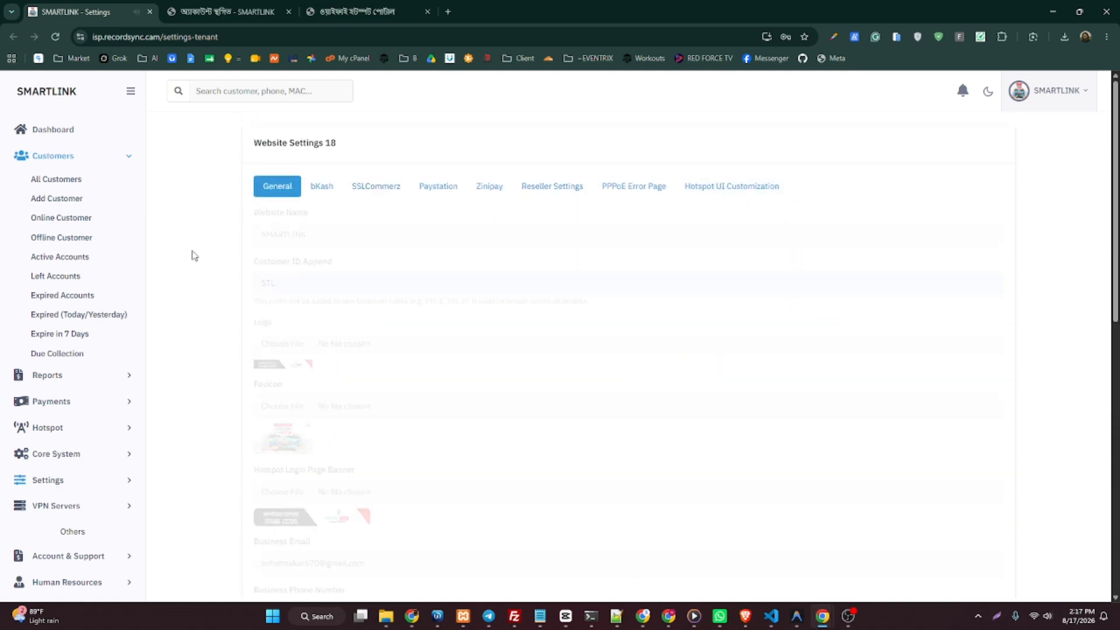
{"action": "left_click", "coordinate": [49, 483]}
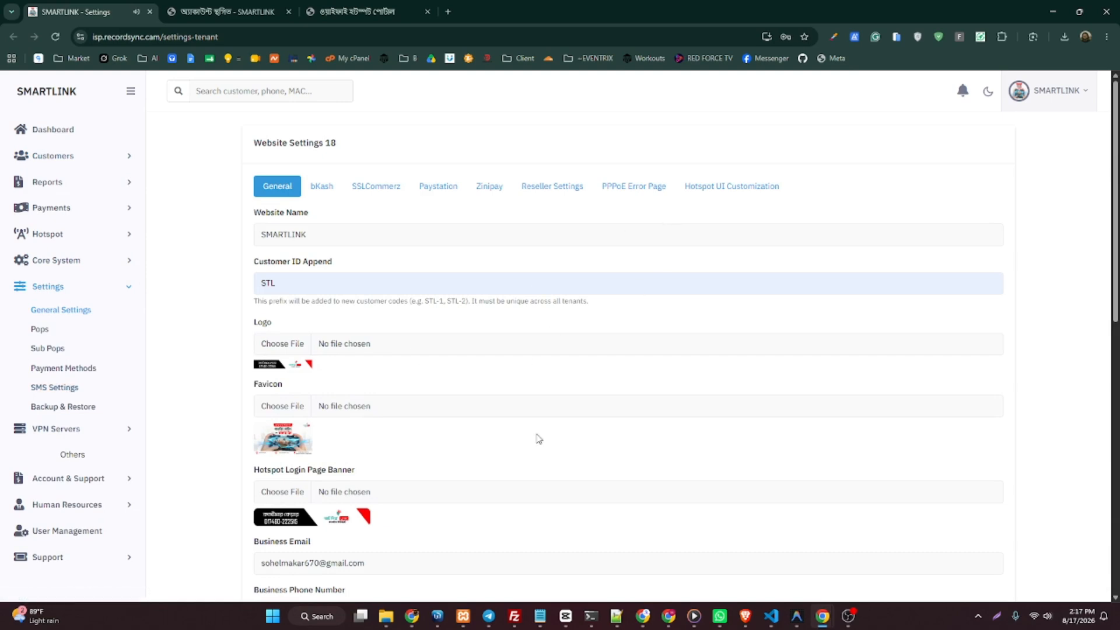
{"action": "scroll", "coordinate": [538, 439], "scroll_direction": "down", "scroll_amount": 7}
{"action": "scroll", "coordinate": [539, 430], "scroll_direction": "up", "scroll_amount": 7}
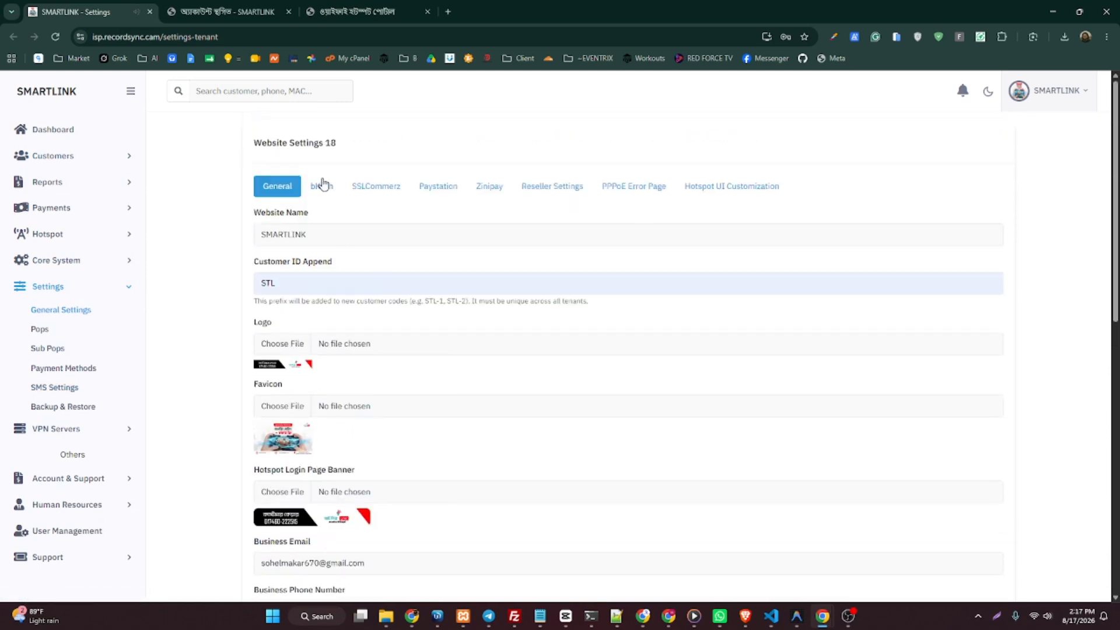